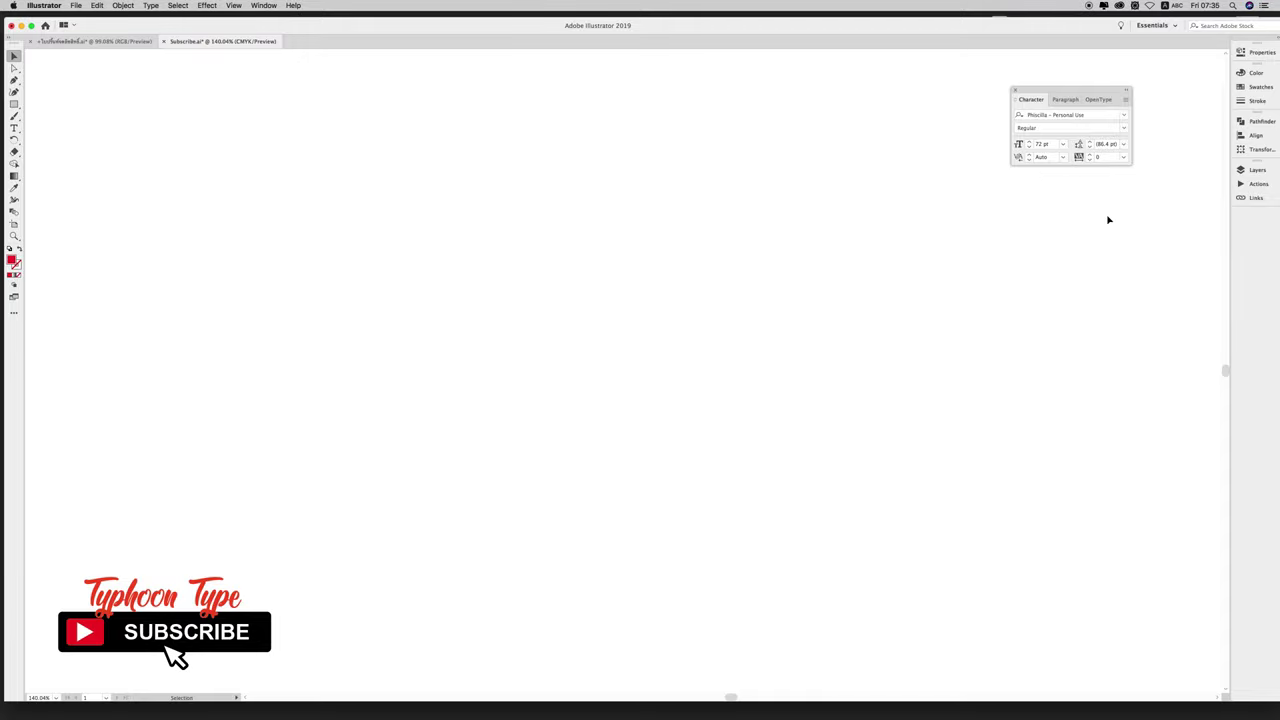
- Check the current font and place a placeholder text line near the top of the artboard
{"action": "left_click", "coordinate": [1103, 114]}
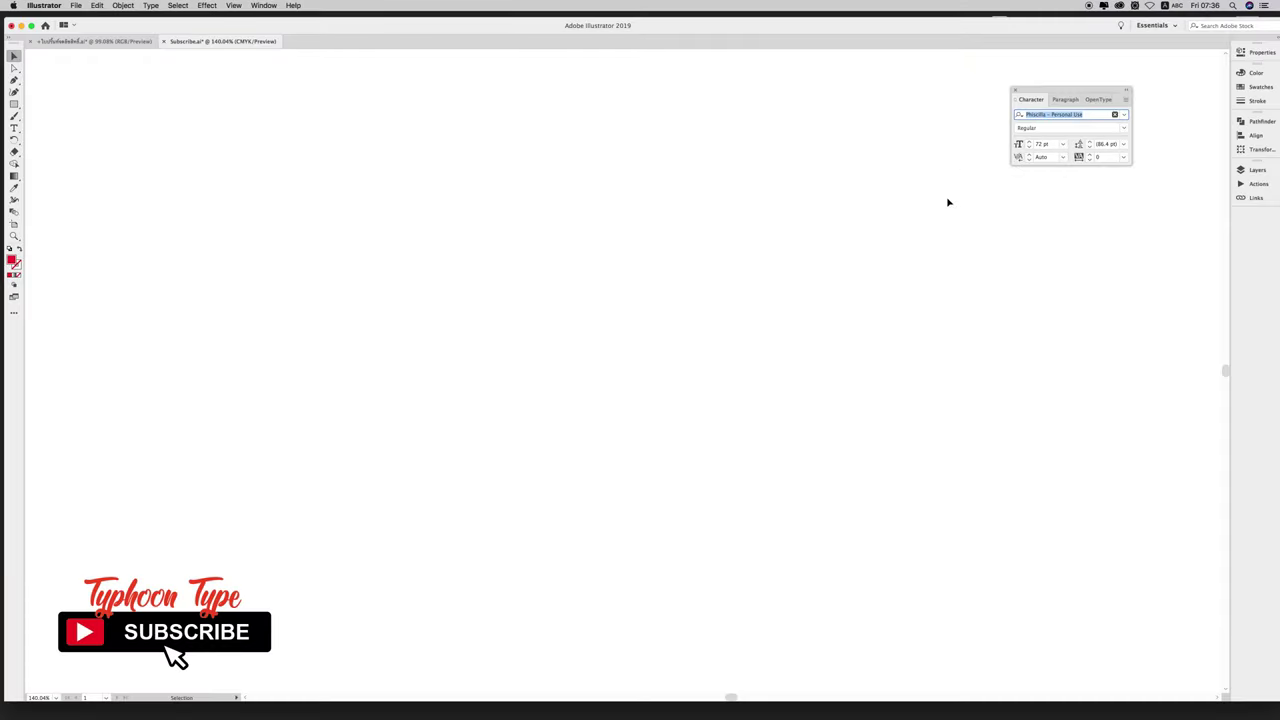
{"action": "left_click", "coordinate": [14, 127]}
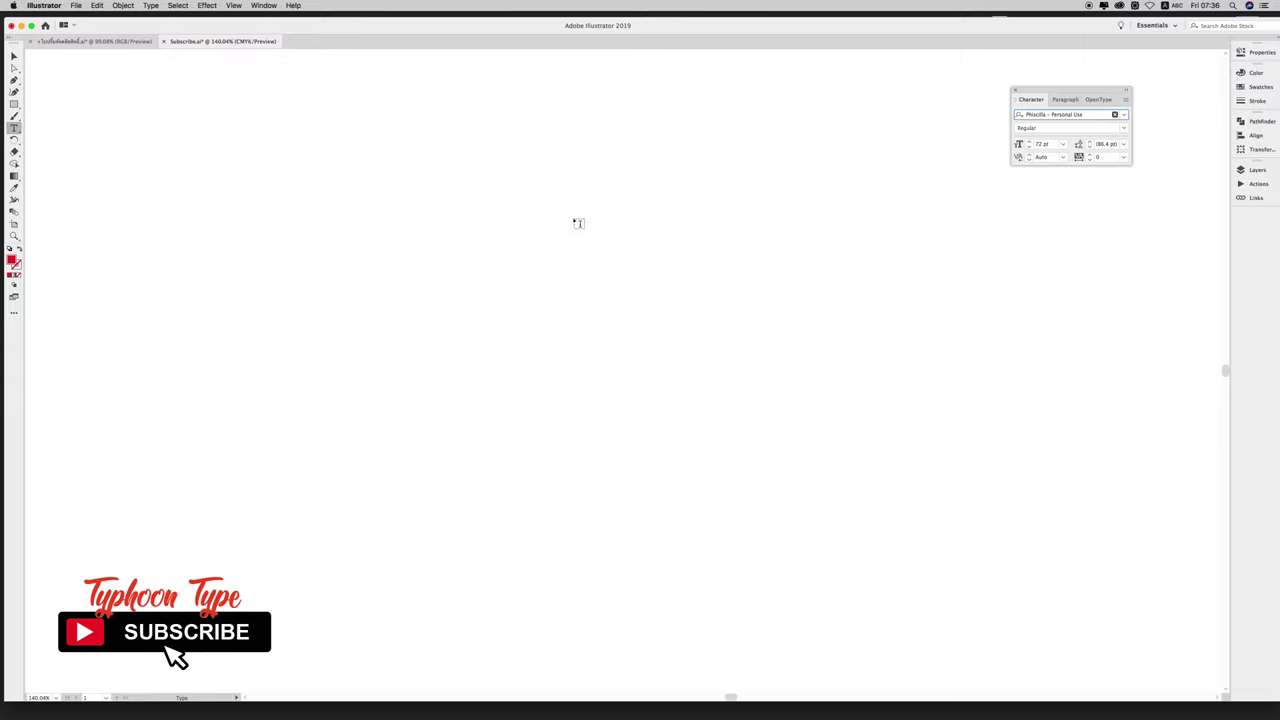
{"action": "left_click", "coordinate": [573, 223]}
{"action": "key", "text": "Escape"}
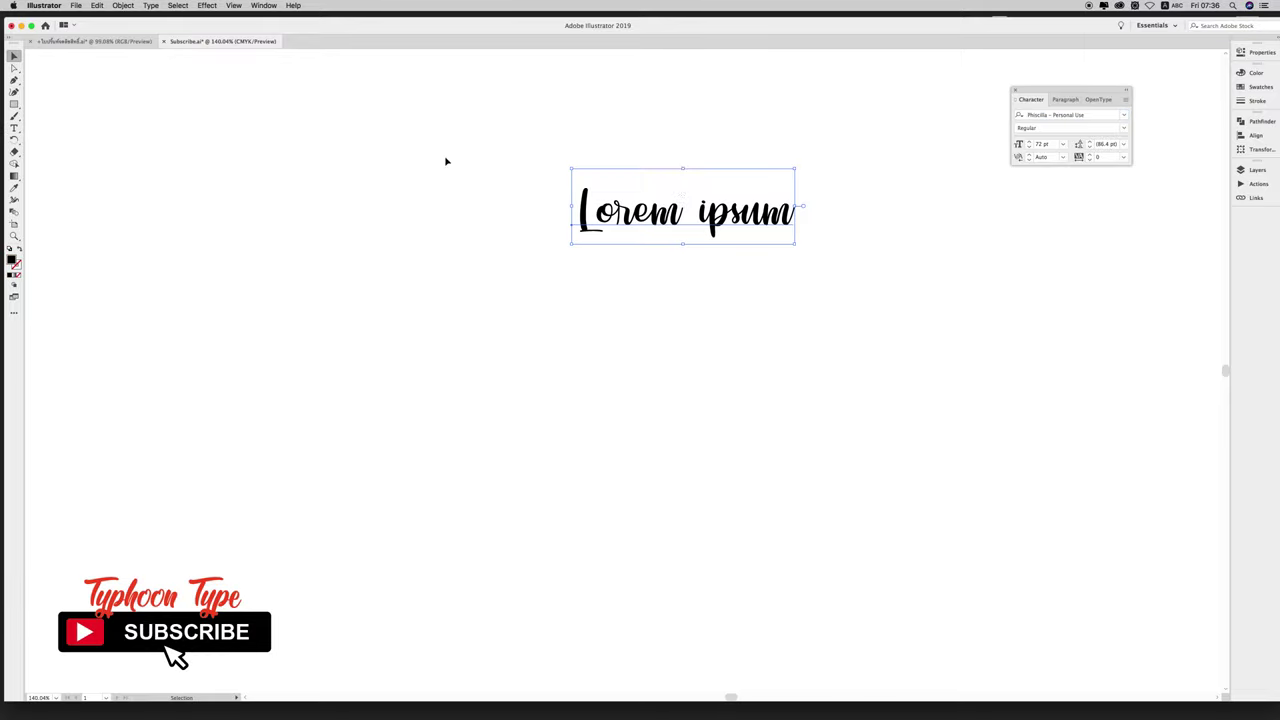
{"action": "mouse_move", "coordinate": [762, 230]}
{"action": "left_mouse_down"}
{"action": "mouse_move", "coordinate": [645, 212]}
{"action": "mouse_move", "coordinate": [823, 286]}
{"action": "left_mouse_up"}
- Enlarge the placeholder text and replace it with 'Typhoon Type'
{"action": "key", "text": "t"}
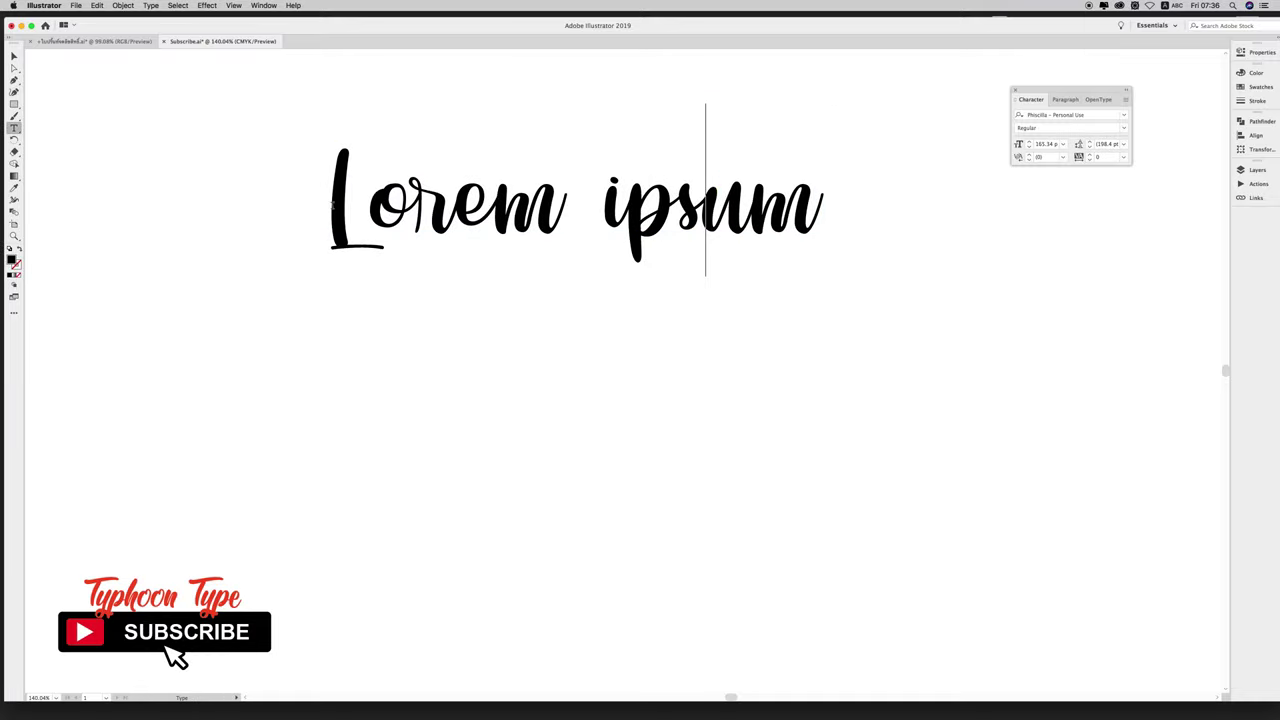
{"action": "left_click", "coordinate": [706, 190]}
{"action": "key", "text": "super+a"}
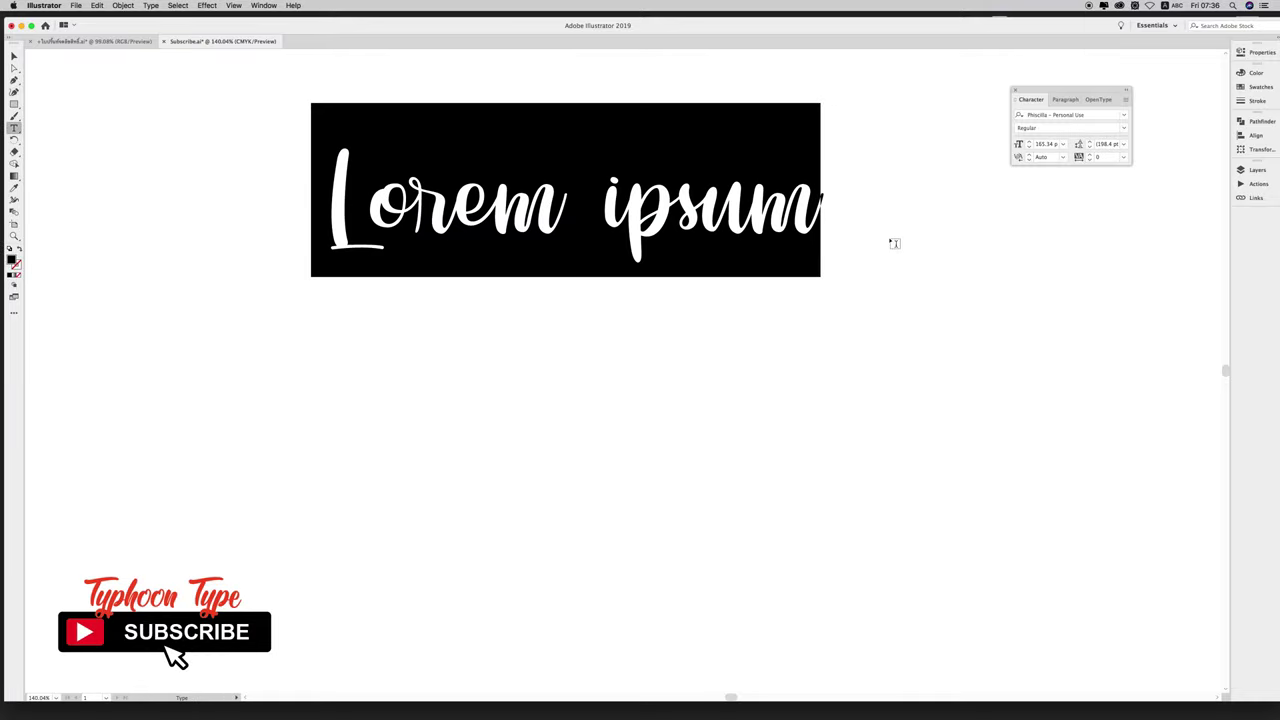
{"action": "type", "text": "Typ"}
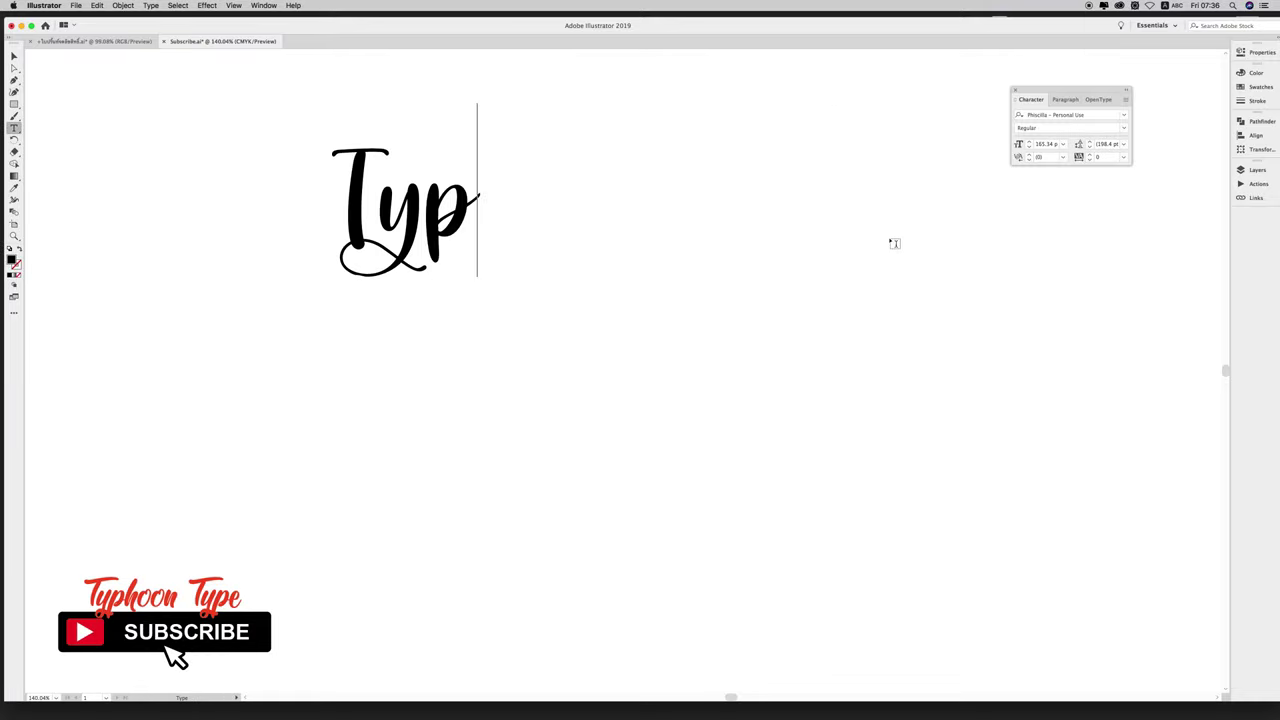
{"action": "type", "text": "hoon "}
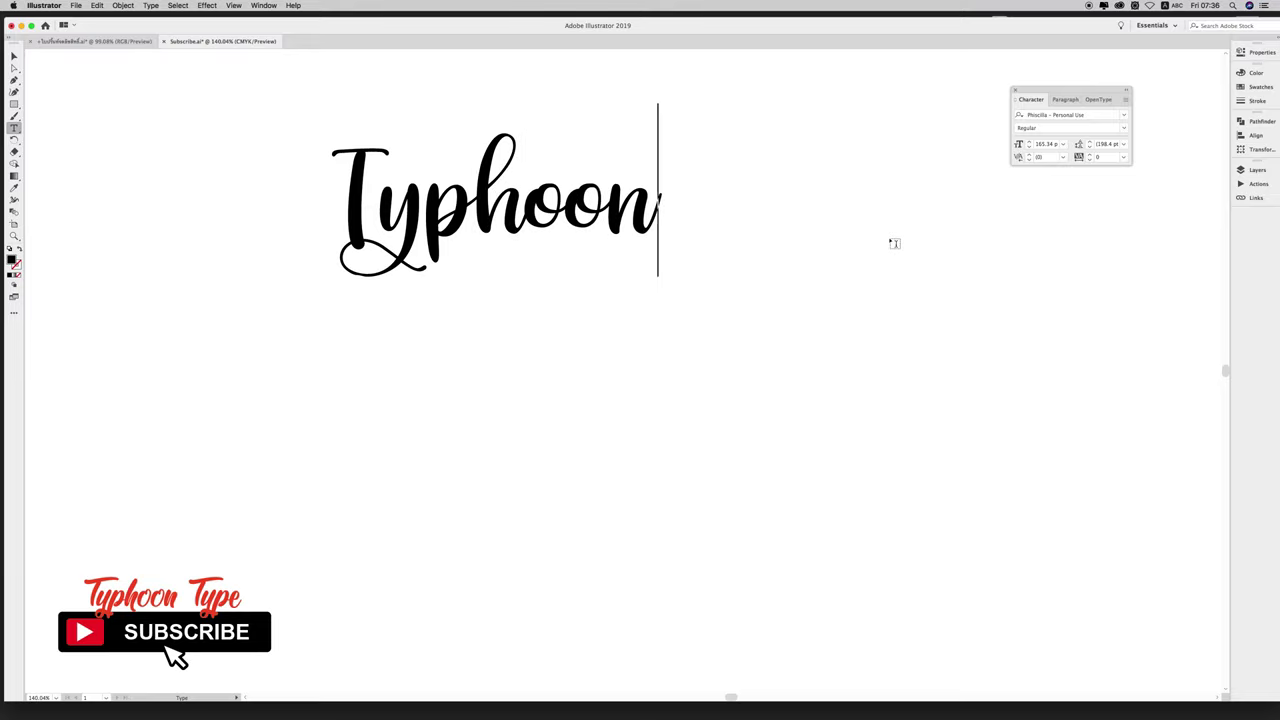
{"action": "type", "text": "Type"}
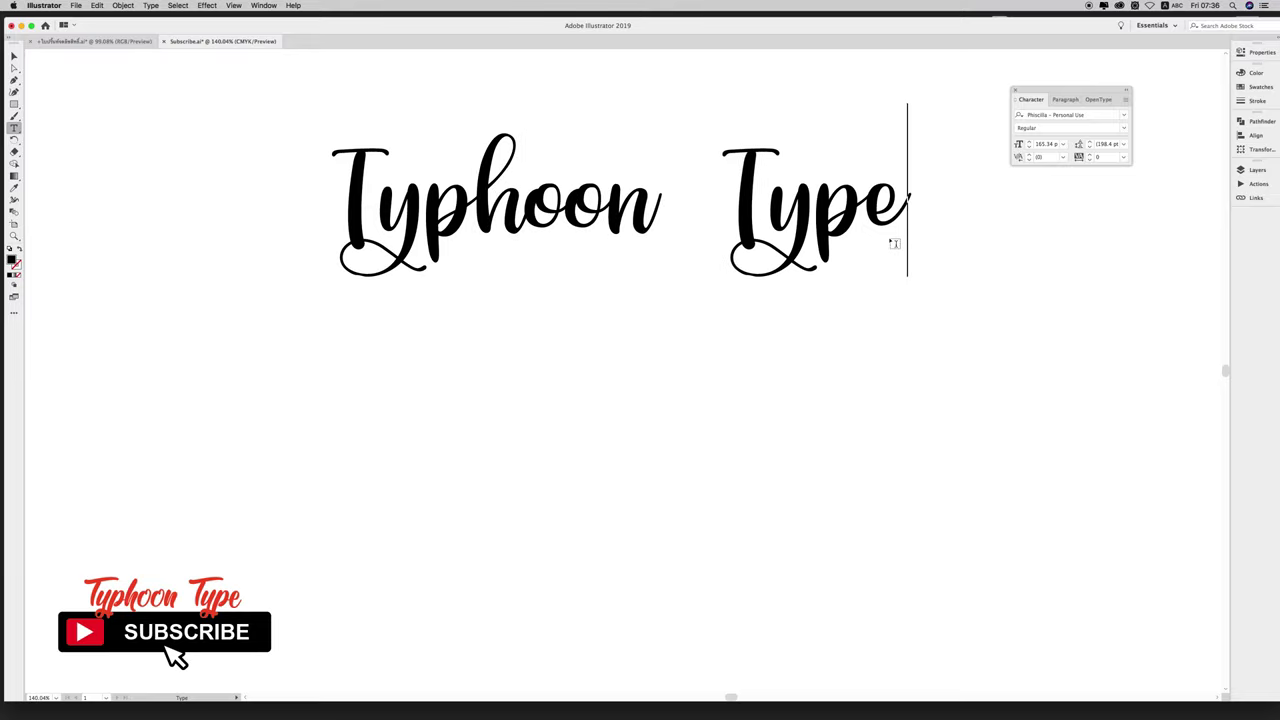
{"action": "left_click", "coordinate": [812, 351], "text": "ctrl"}
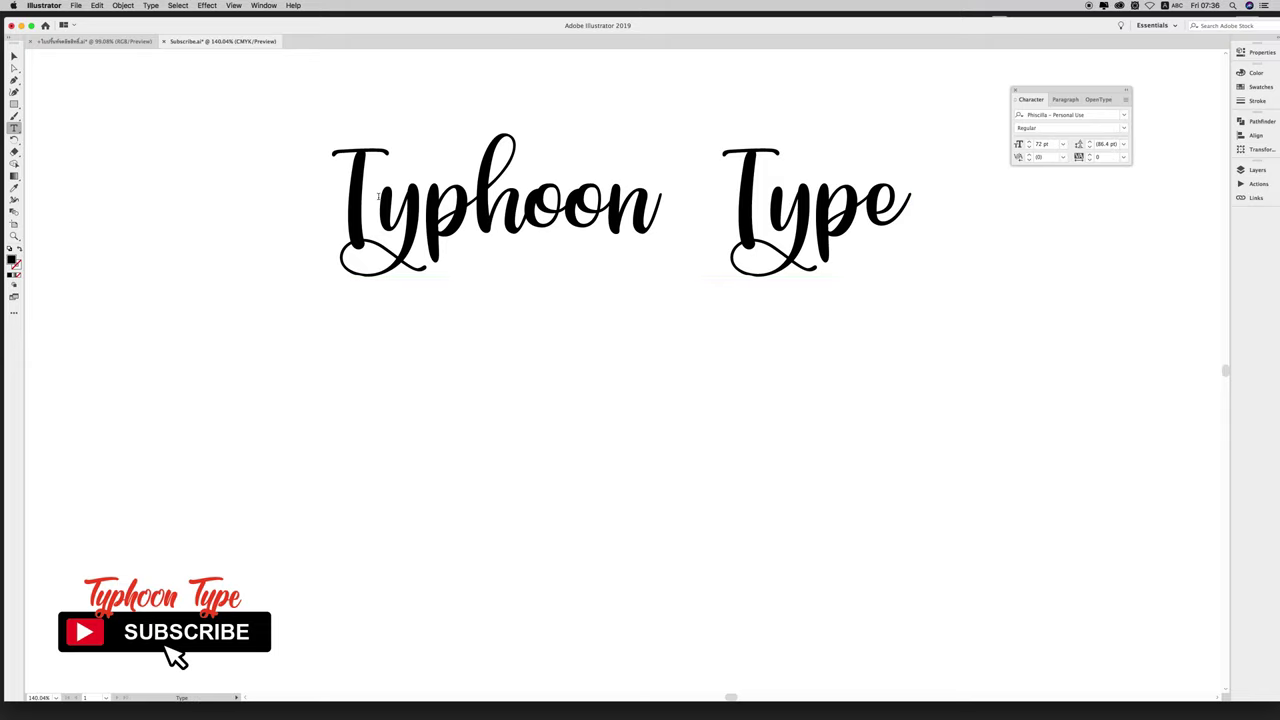
- Swap the first T and final e of 'Typhoon Type' for floral alternate glyphs
{"action": "left_click_drag", "start_coordinate": [380, 196], "coordinate": [314, 194]}
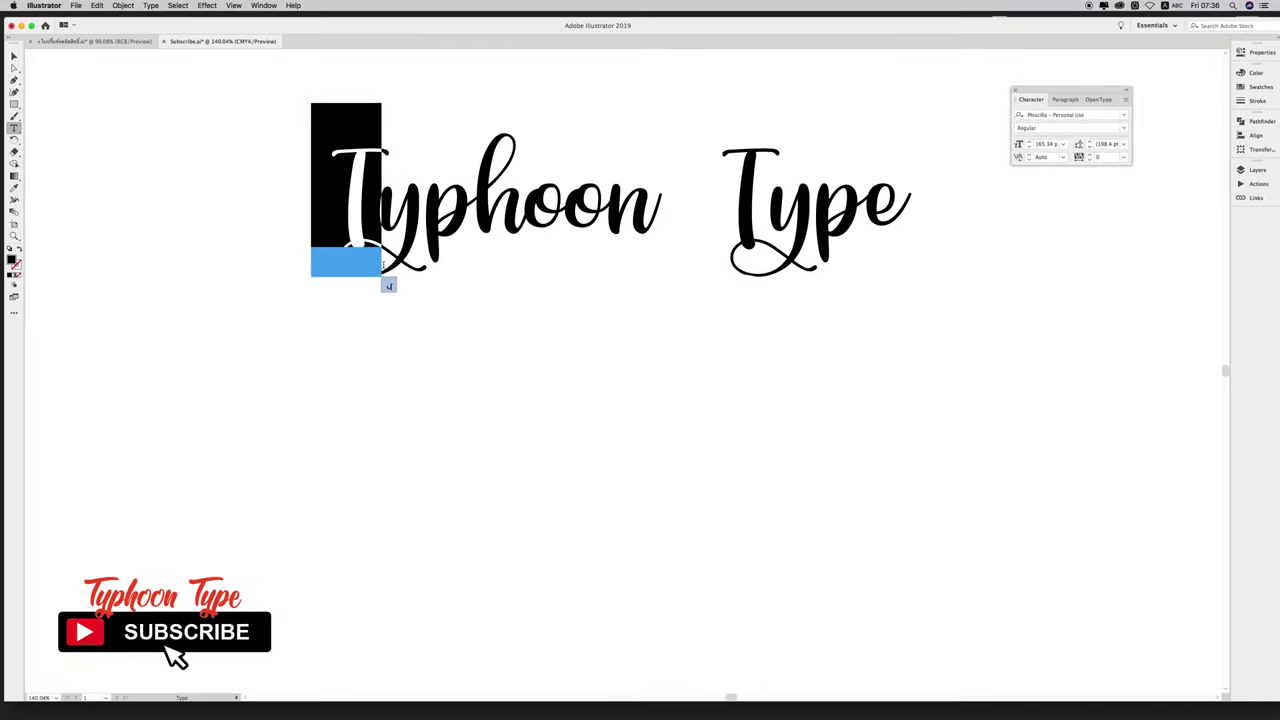
{"action": "left_click", "coordinate": [390, 287]}
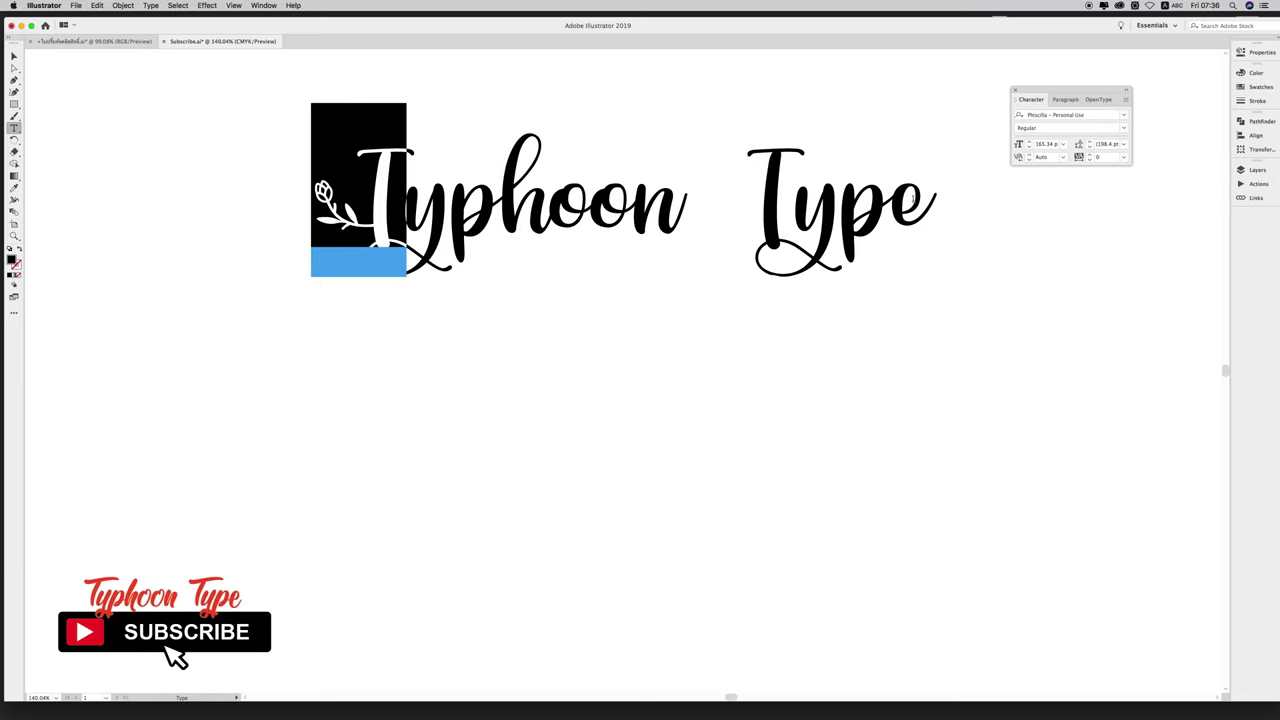
{"action": "left_click_drag", "start_coordinate": [897, 200], "coordinate": [957, 200]}
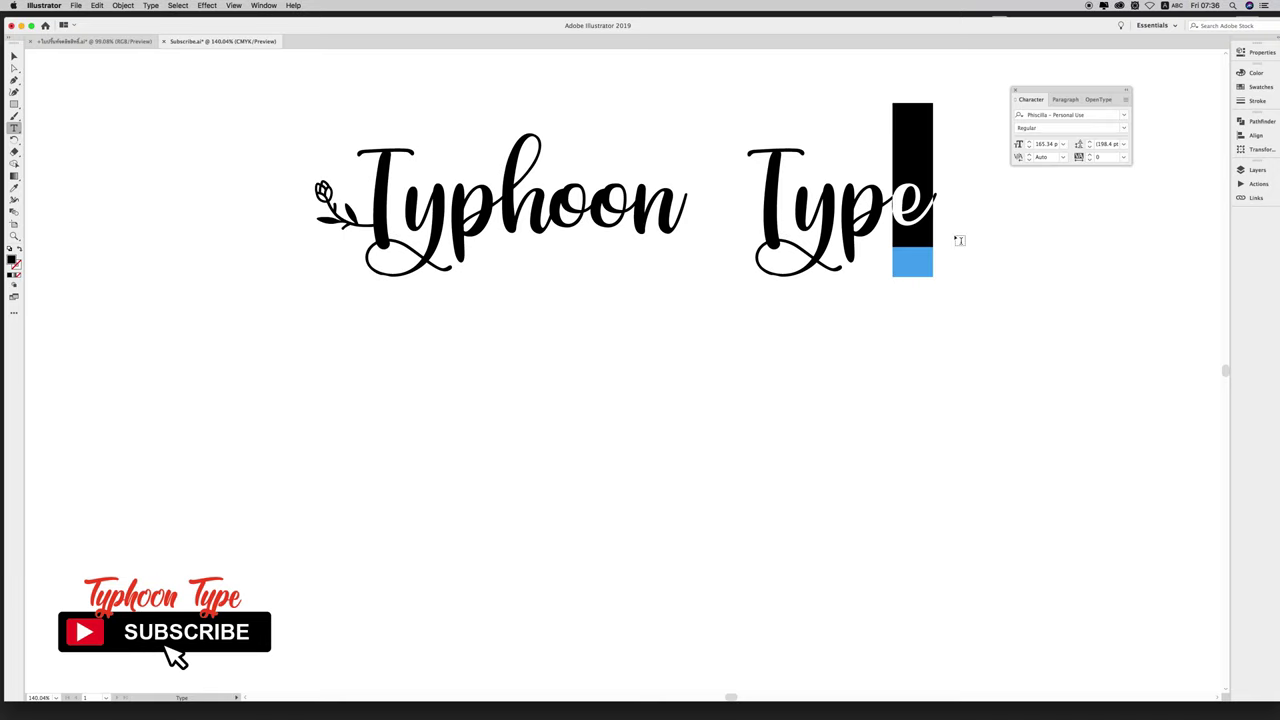
{"action": "mouse_move", "coordinate": [912, 262]}
{"action": "left_click", "coordinate": [940, 282]}
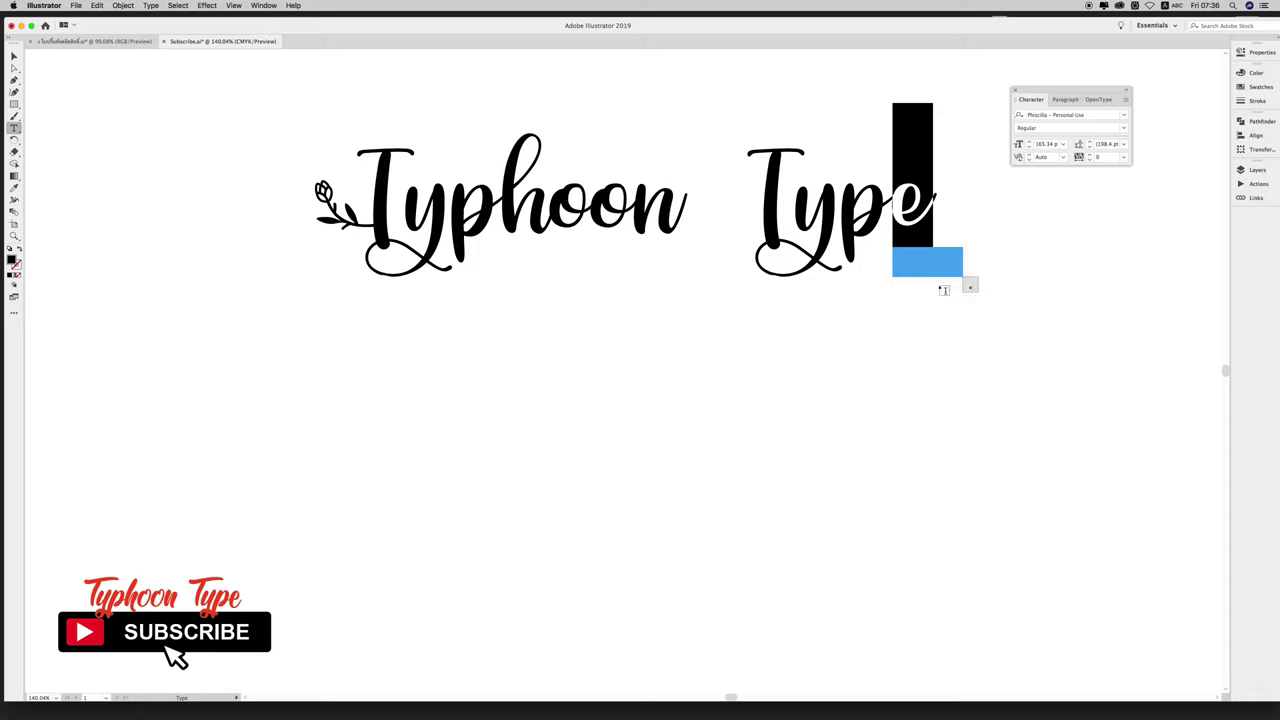
{"action": "left_click", "coordinate": [708, 305], "text": "super"}
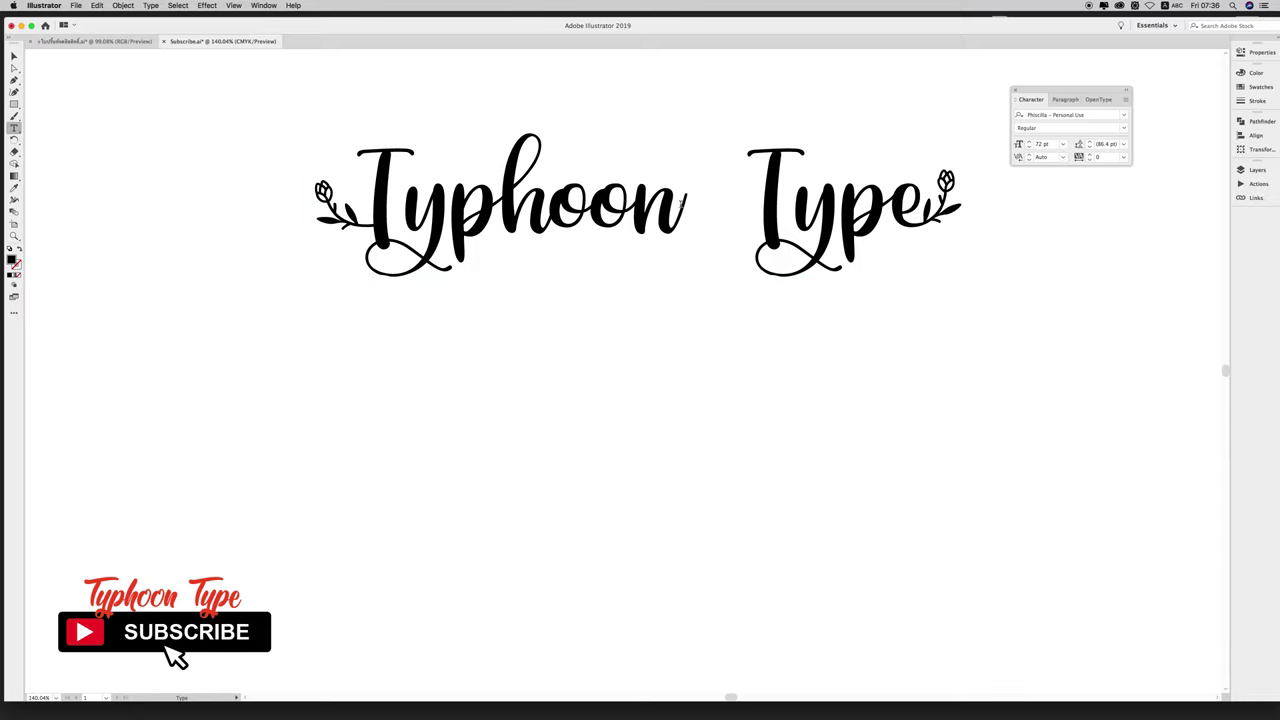
{"action": "left_click_drag", "start_coordinate": [680, 204], "coordinate": [638, 205]}
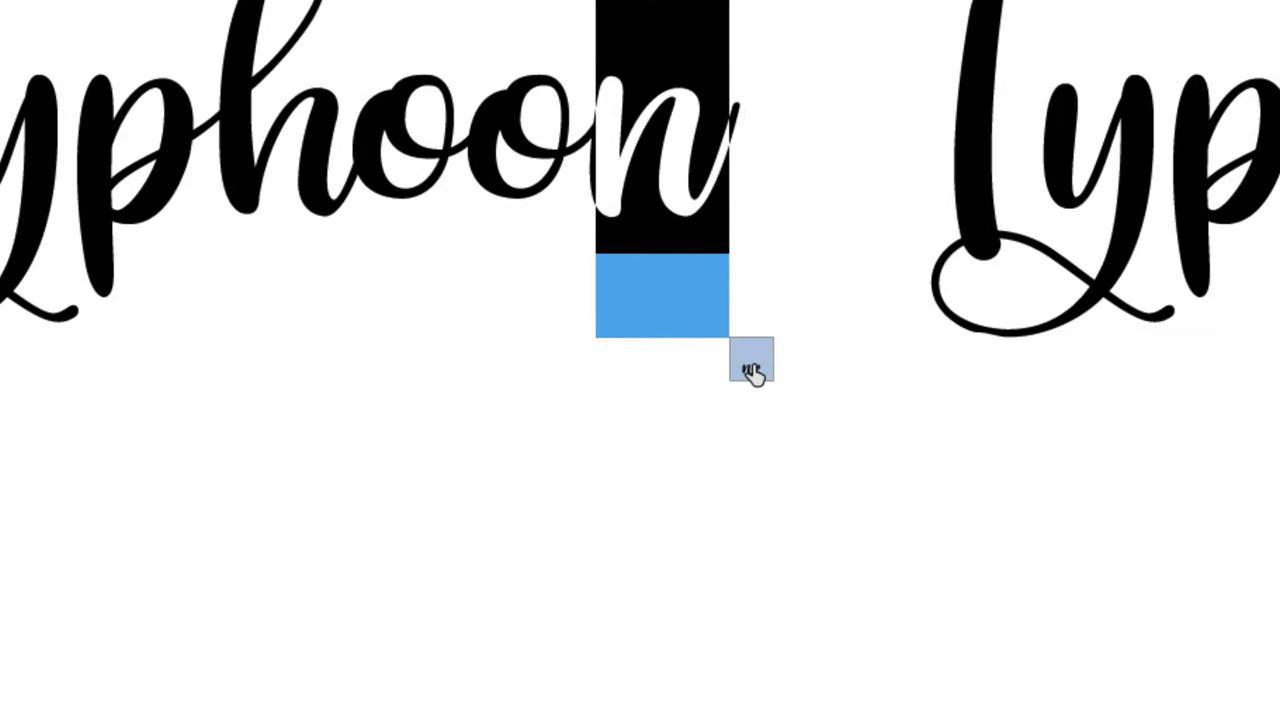
{"action": "left_click", "coordinate": [753, 370]}
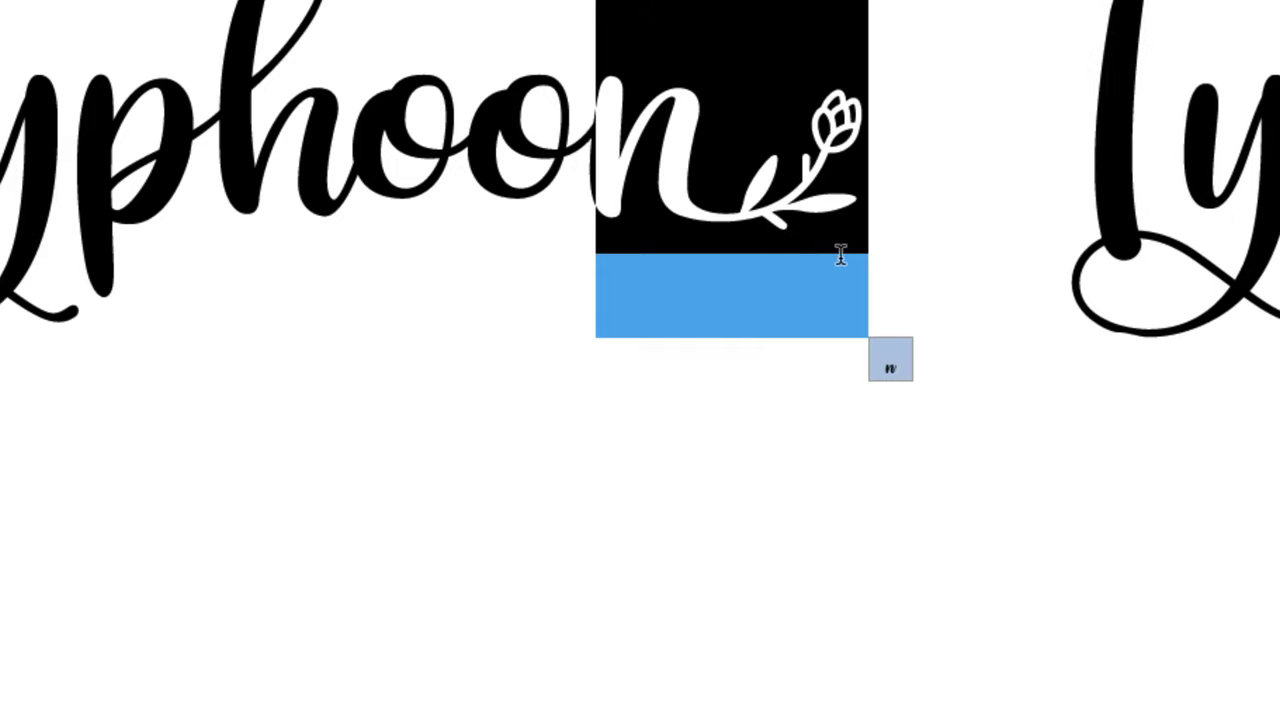
{"action": "left_click", "coordinate": [893, 372]}
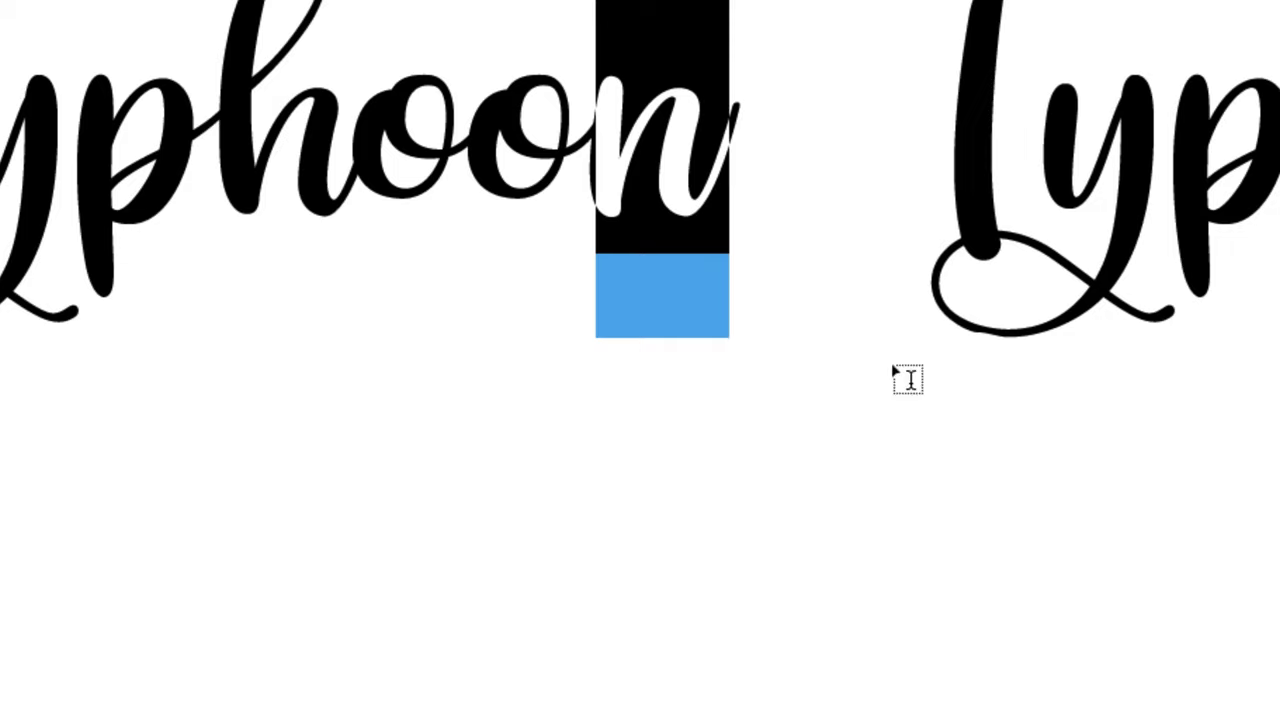
{"action": "left_click_drag", "start_coordinate": [560, 157], "coordinate": [498, 160]}
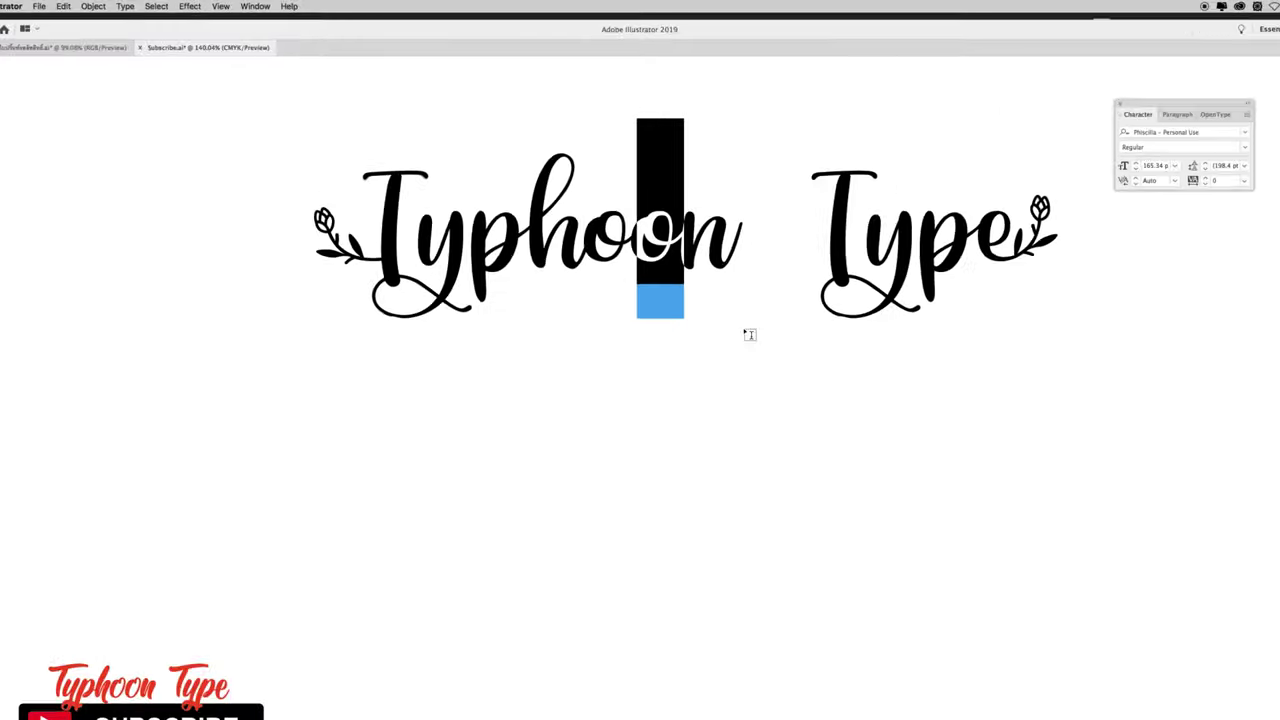
- Place and enlarge a new placeholder text line under the title
{"action": "left_click", "coordinate": [647, 330], "text": "super"}
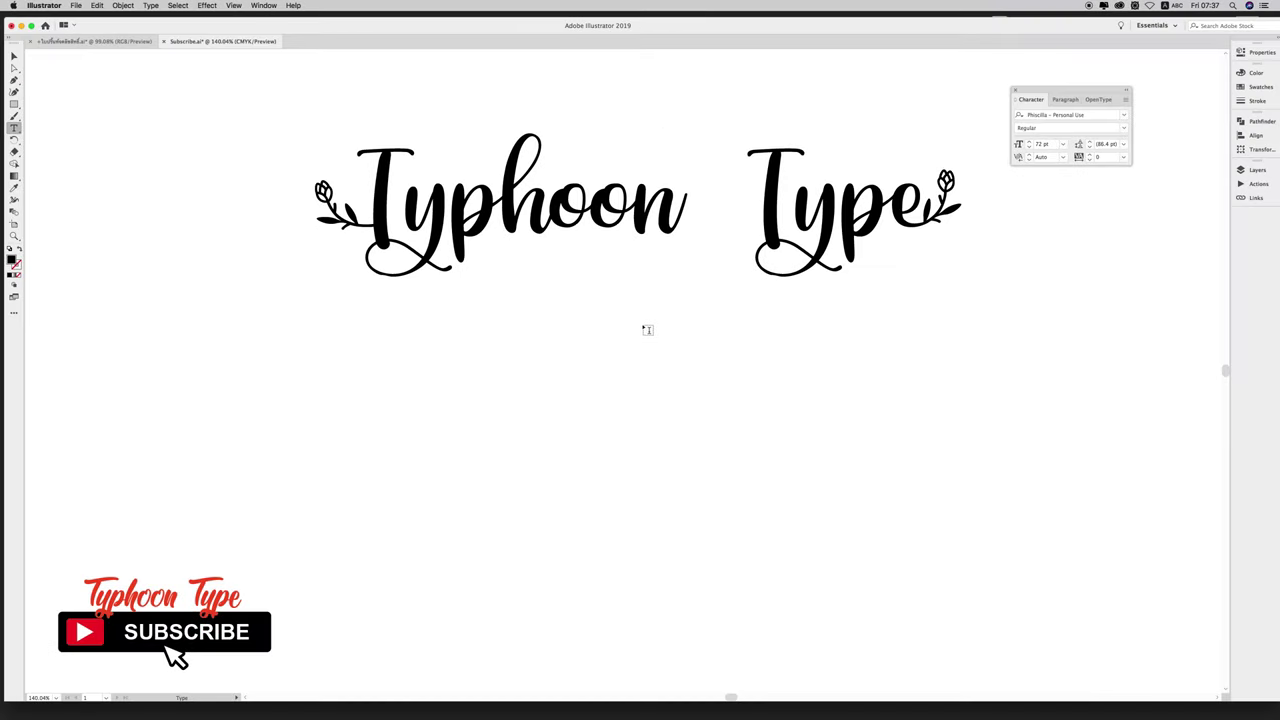
{"action": "left_click", "coordinate": [14, 56]}
{"action": "left_click", "coordinate": [14, 128]}
{"action": "left_click", "coordinate": [588, 373]}
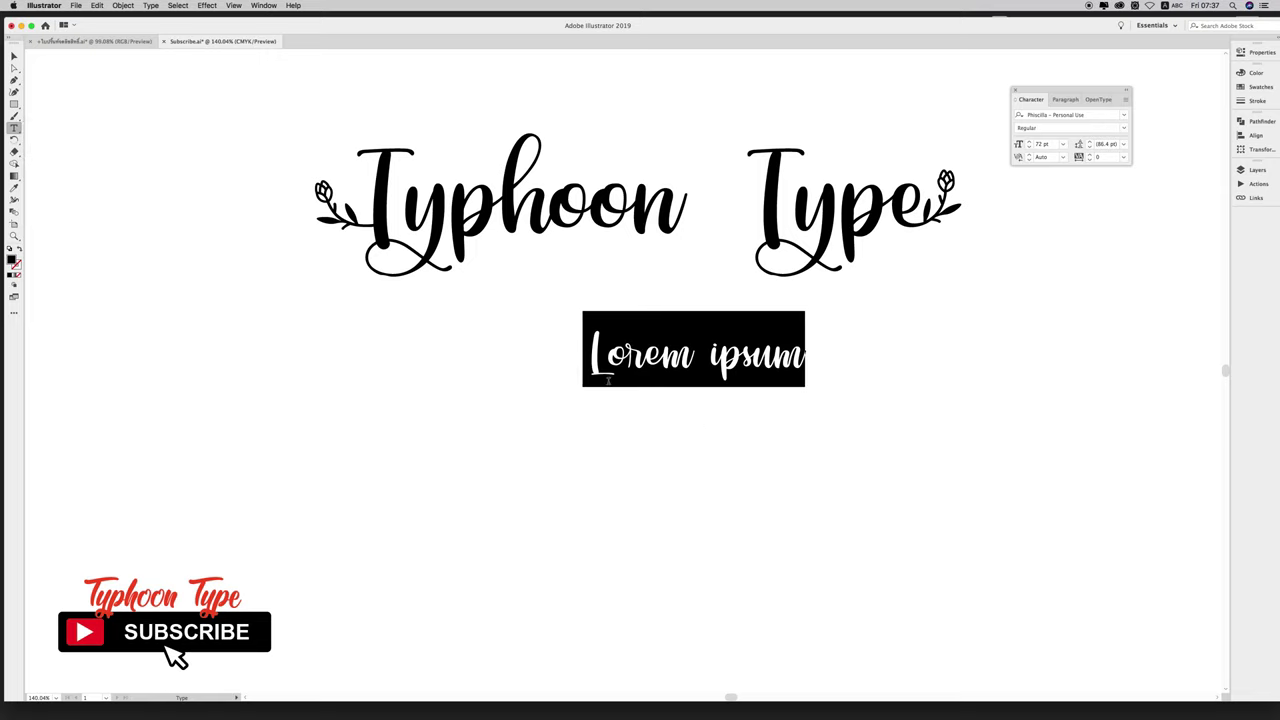
{"action": "left_click", "coordinate": [15, 57]}
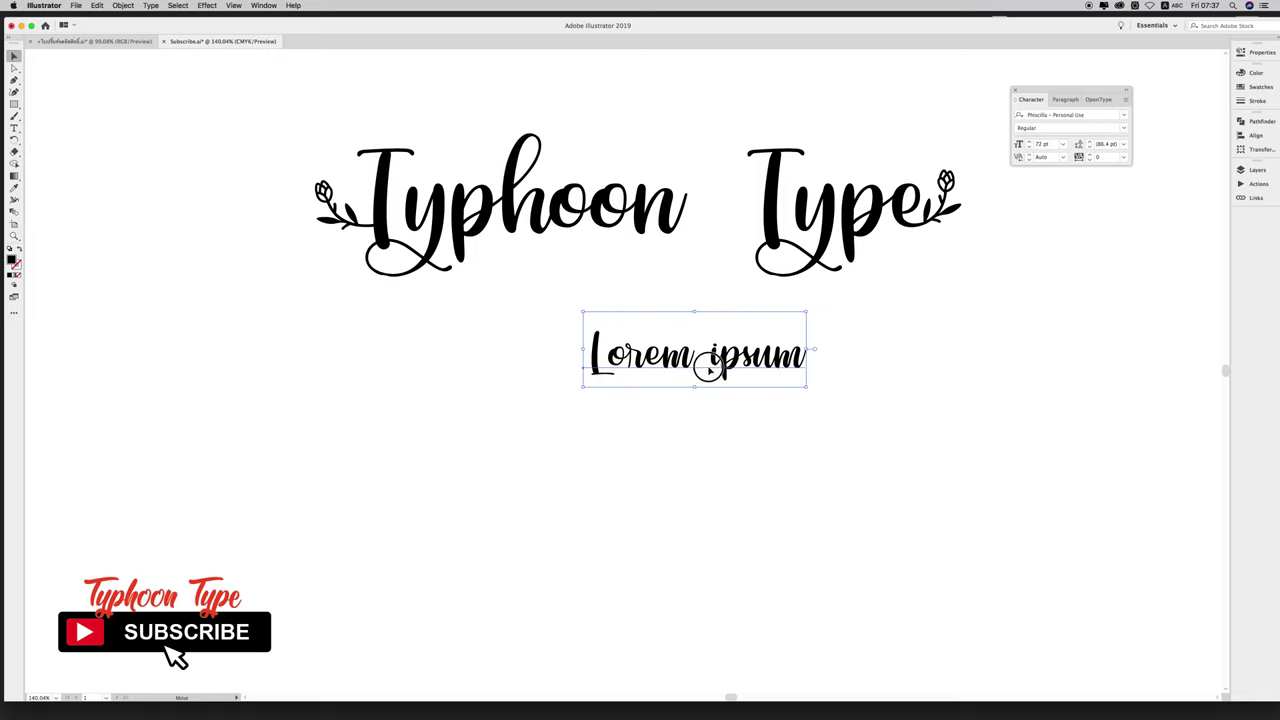
{"action": "left_click_drag", "start_coordinate": [740, 355], "coordinate": [670, 355]}
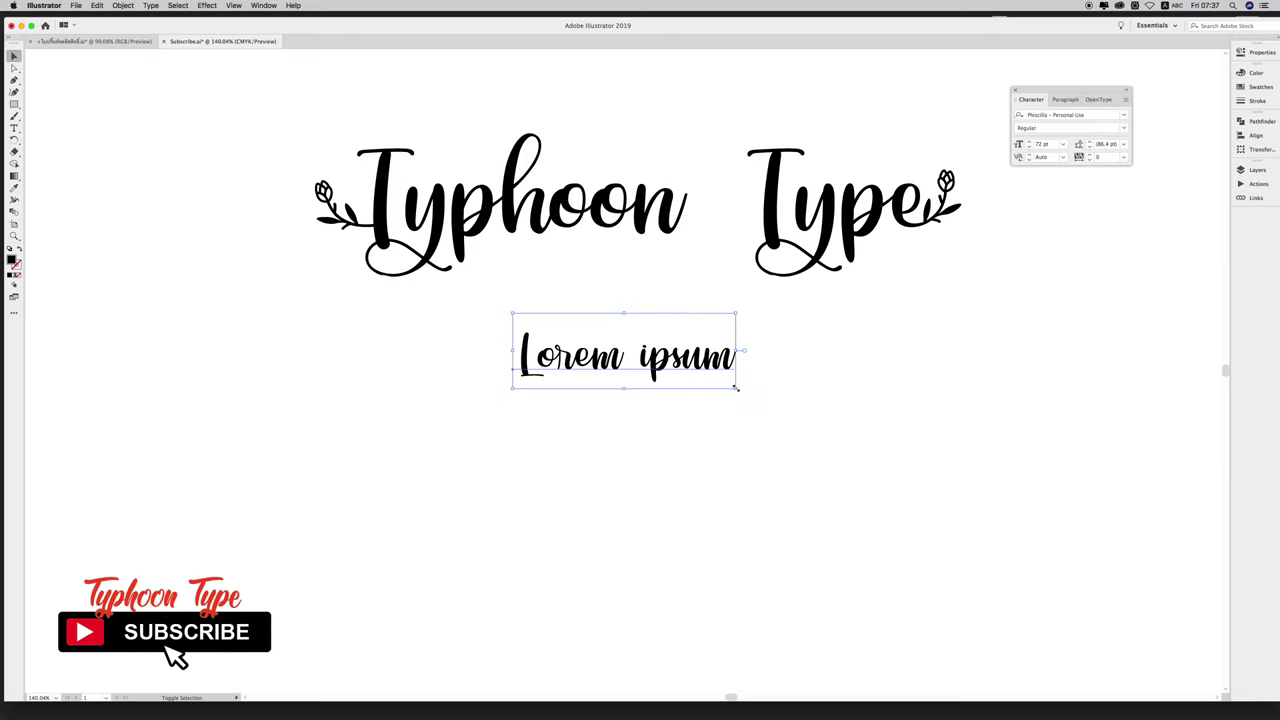
{"action": "left_click_drag", "start_coordinate": [736, 388], "coordinate": [814, 409]}
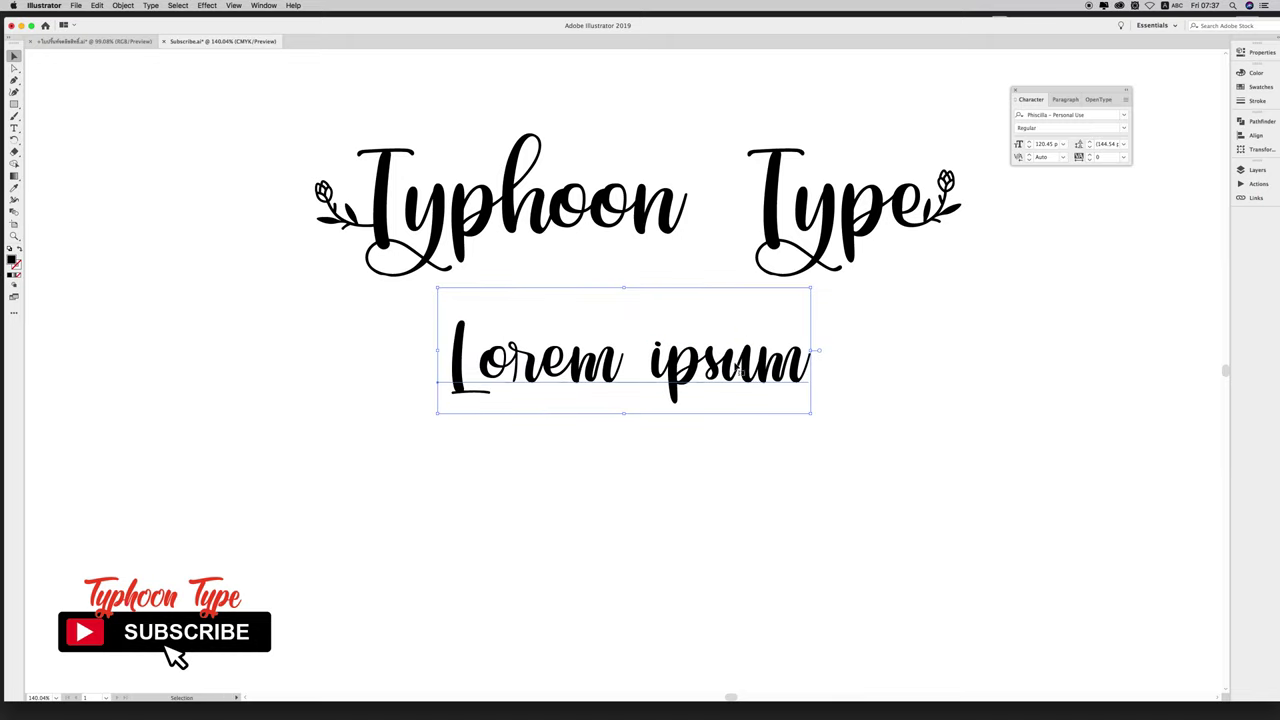
- Replace the second placeholder's text with 'Typhoon Type'
{"action": "double_click", "coordinate": [724, 350]}
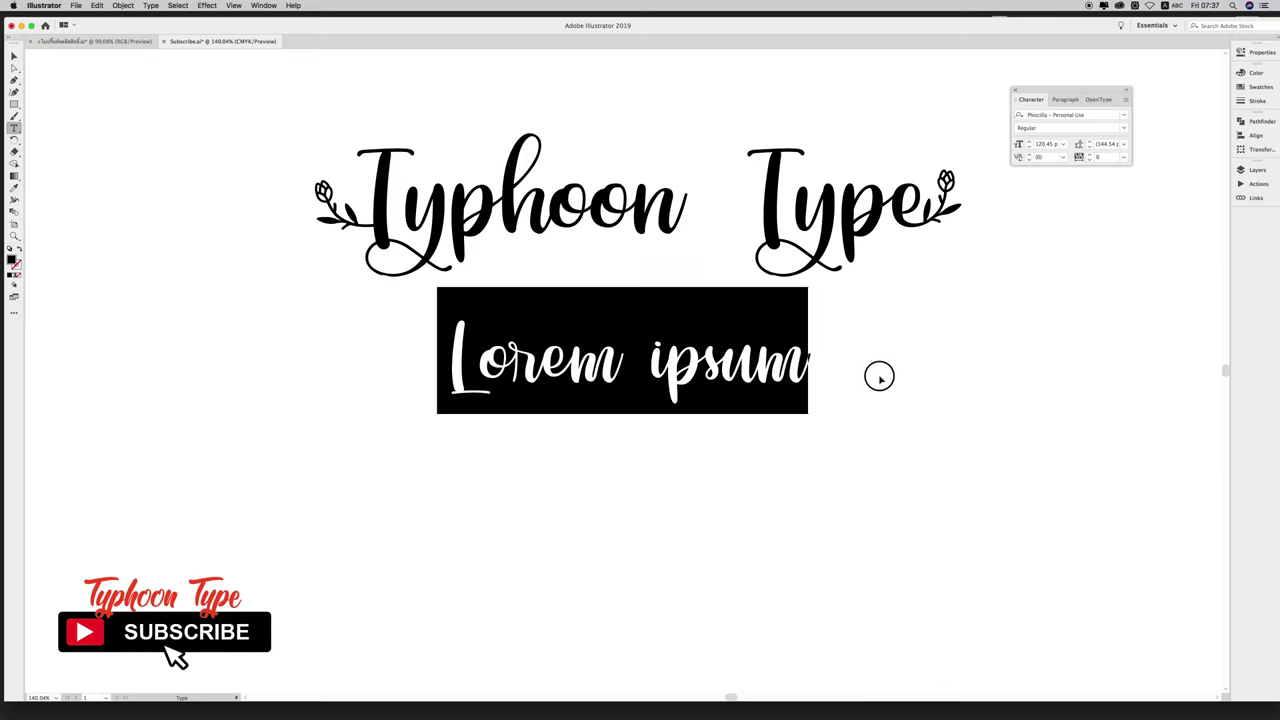
{"action": "left_click_drag", "start_coordinate": [452, 345], "coordinate": [888, 381]}
{"action": "type", "text": "Typ"}
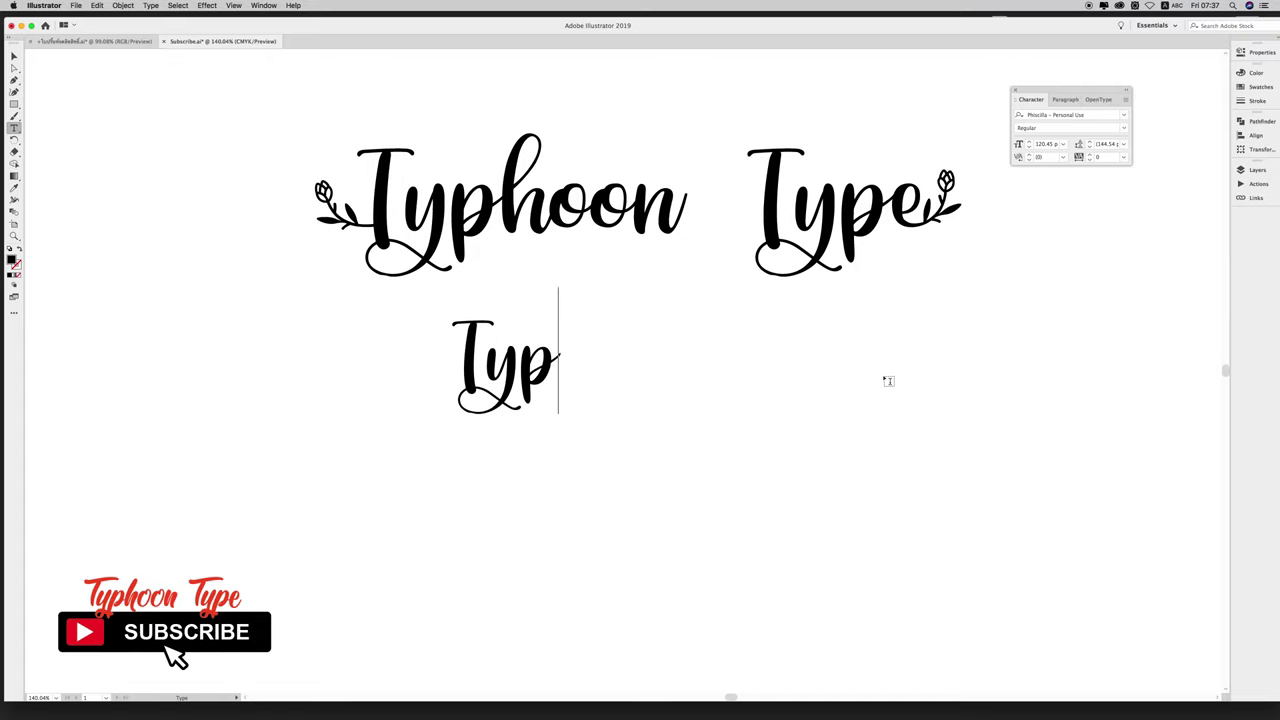
{"action": "type", "text": "hoon "}
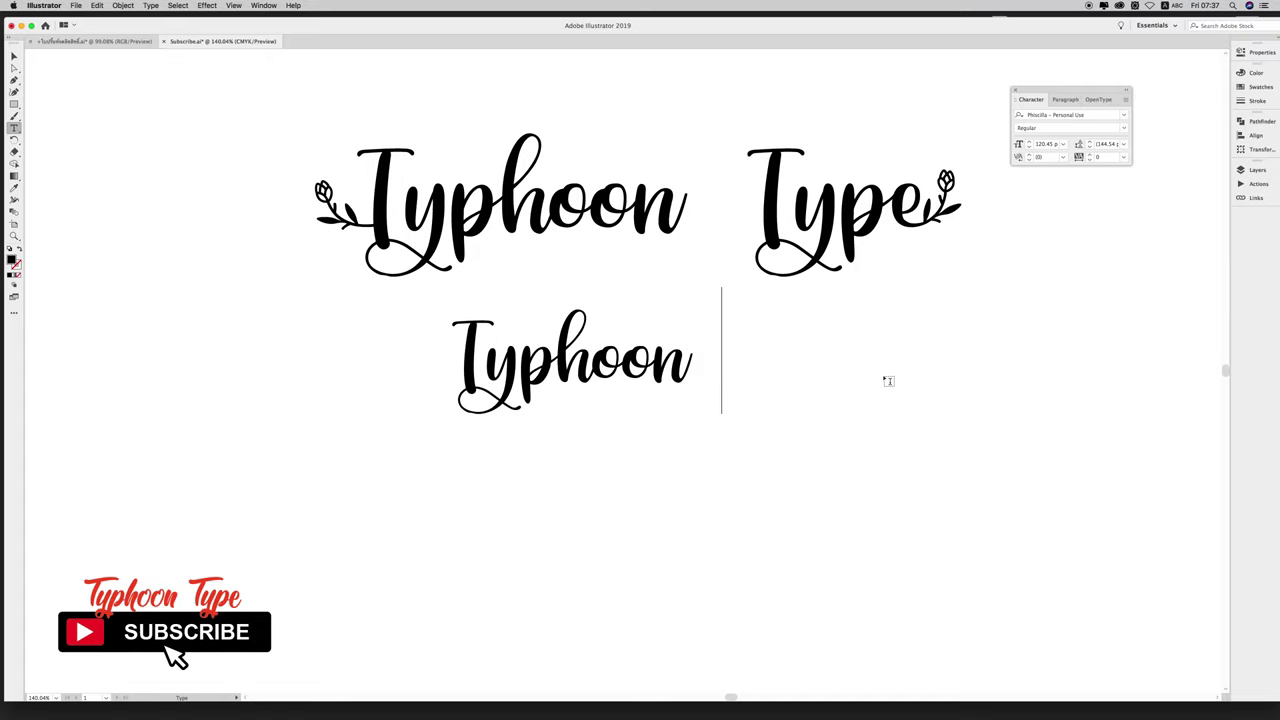
{"action": "type", "text": "Type"}
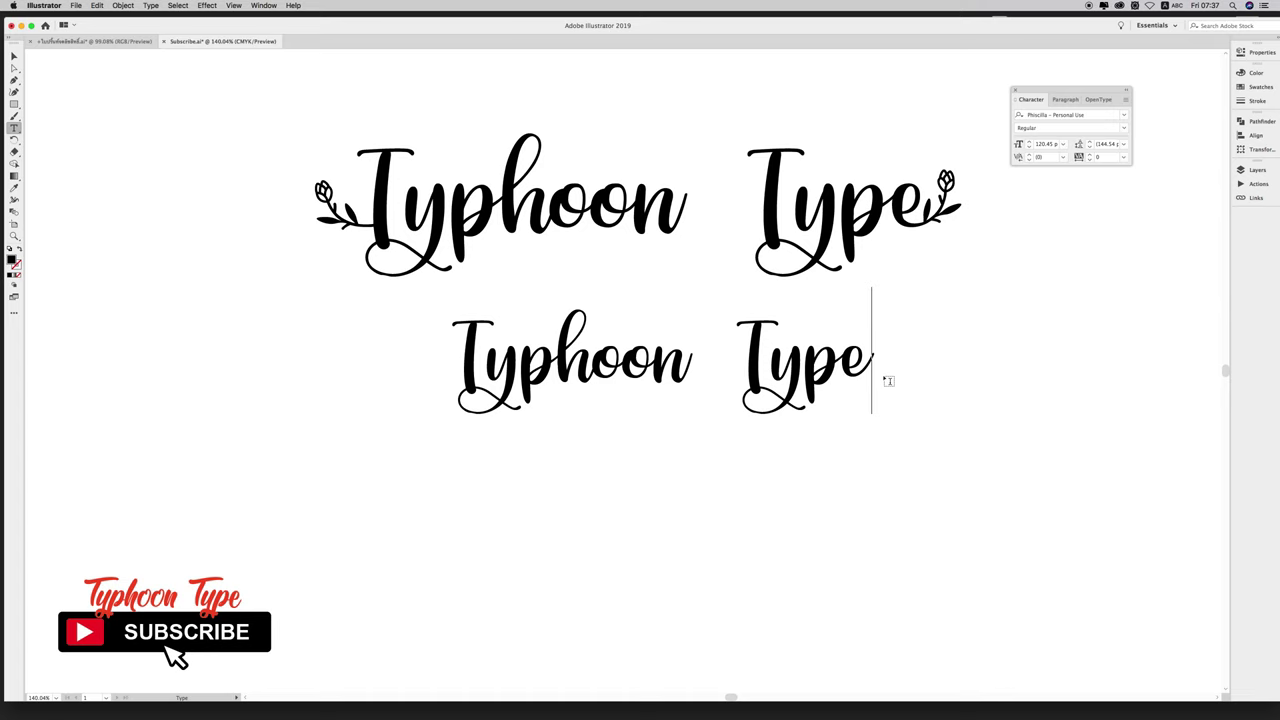
{"action": "key", "text": "Escape"}
- Reposition the second line and shift both Typhoon Type lines to the right
{"action": "left_click", "coordinate": [962, 396], "text": "super"}
{"action": "key", "text": "v"}
{"action": "left_click_drag", "start_coordinate": [842, 382], "coordinate": [813, 405]}
{"action": "left_click_drag", "start_coordinate": [845, 221], "coordinate": [905, 219]}
- Open the Glyphs panel from the Type menu to browse the Phiscilla characters
{"action": "left_click", "coordinate": [1050, 425]}
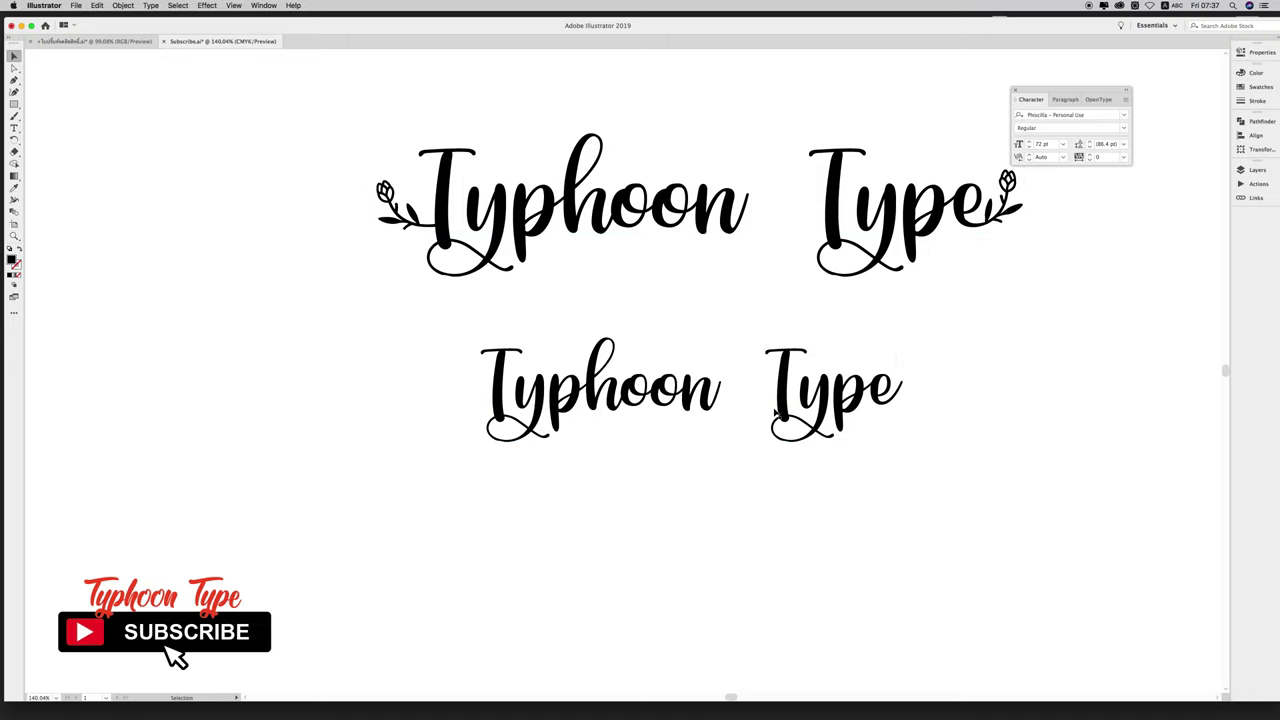
{"action": "left_click", "coordinate": [151, 6]}
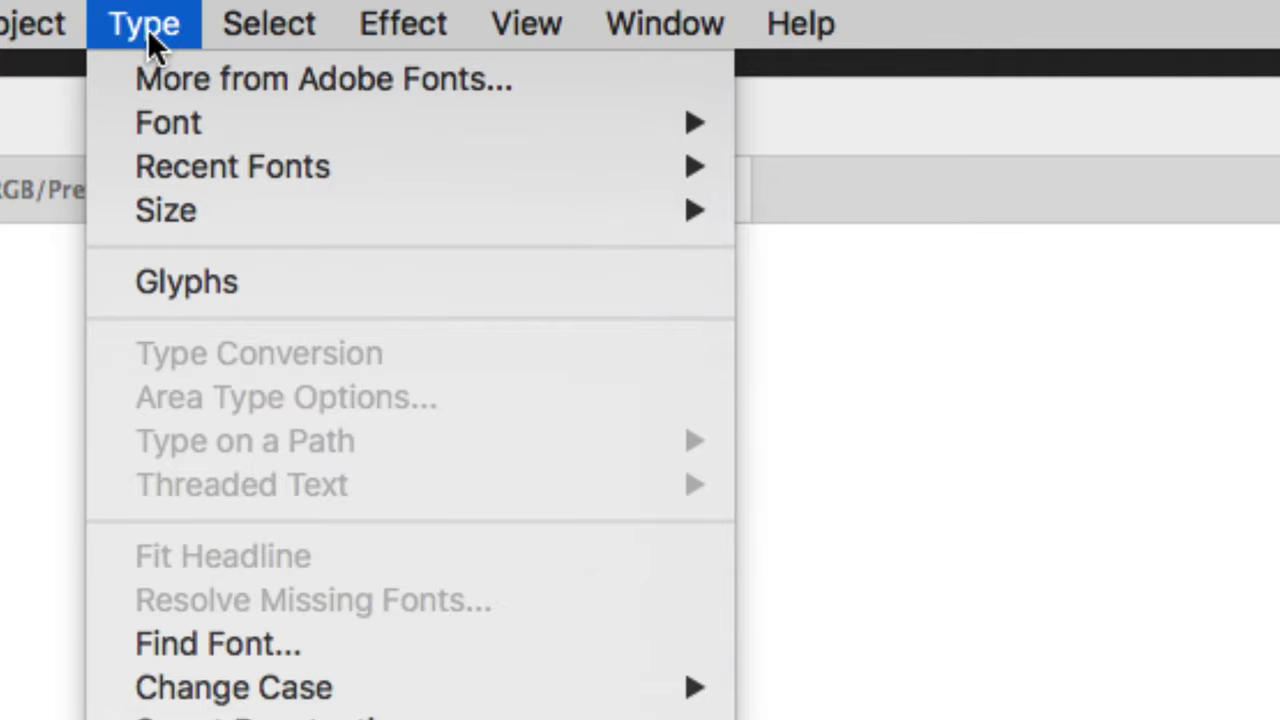
{"action": "left_click", "coordinate": [253, 268]}
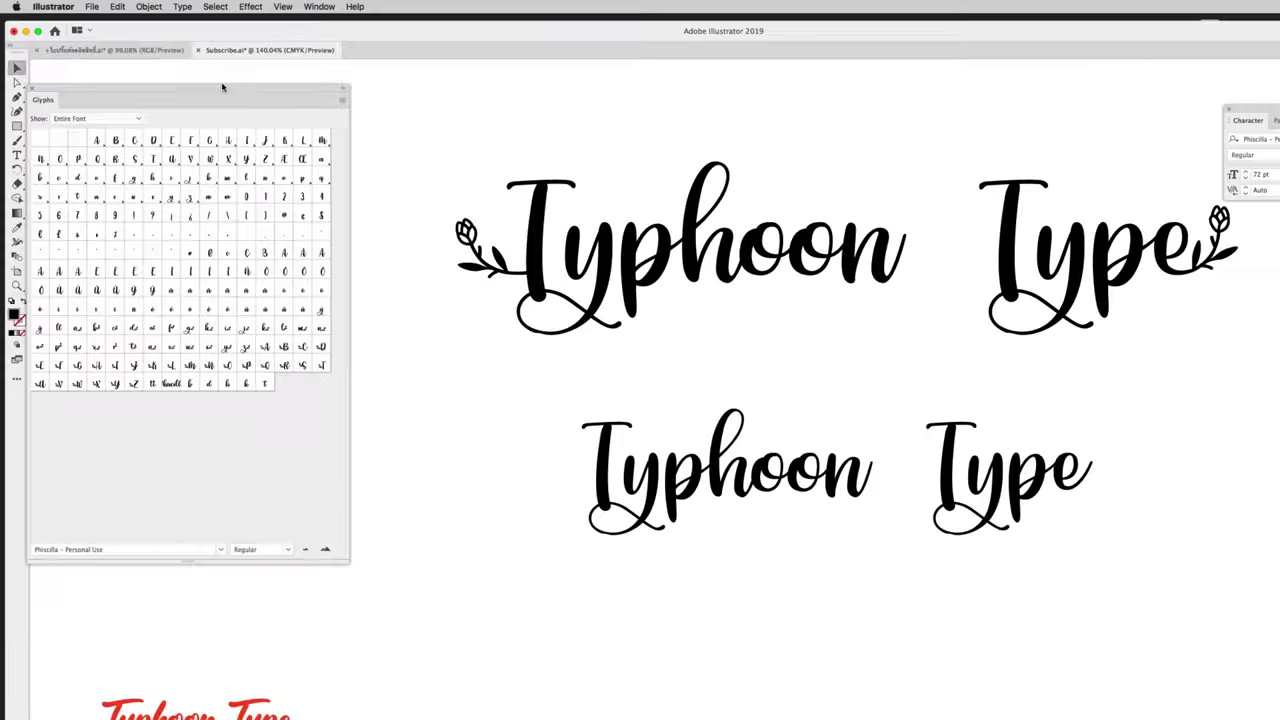
- Replace the lower line's first T with the floral ornament T, then pick a flower-tail e
{"action": "left_click_drag", "start_coordinate": [193, 74], "coordinate": [243, 78]}
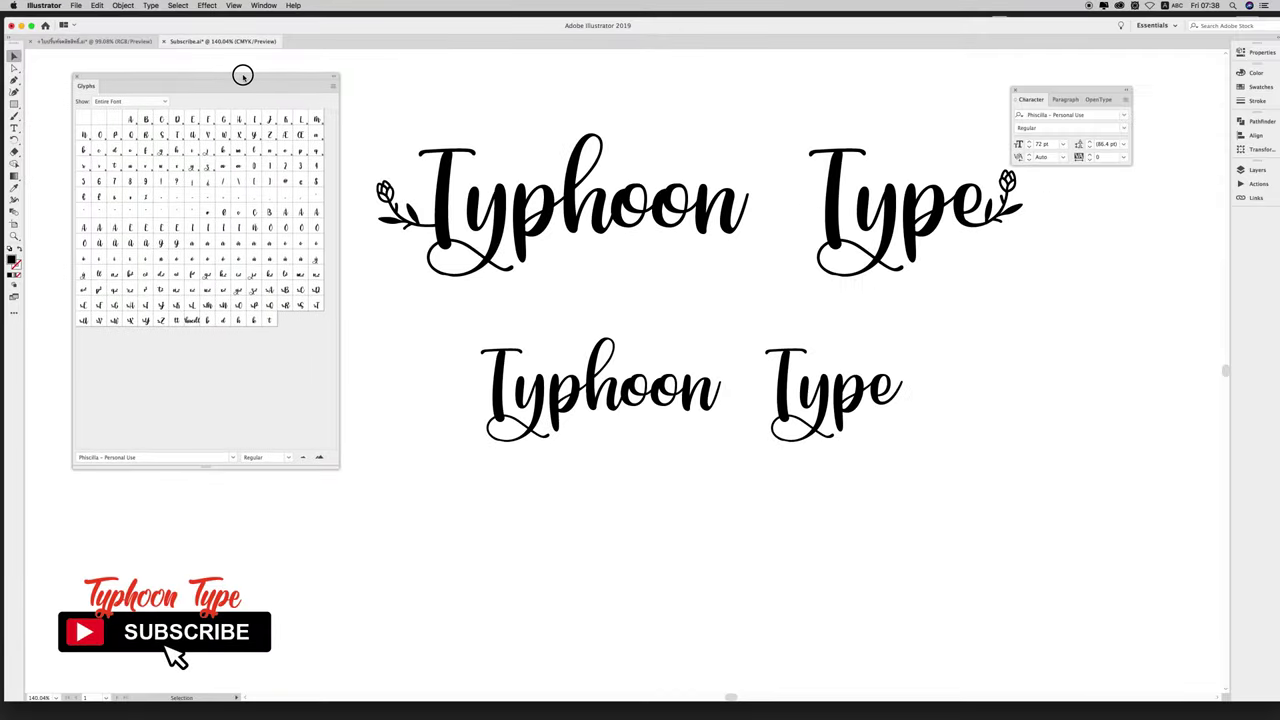
{"action": "double_click", "coordinate": [515, 398]}
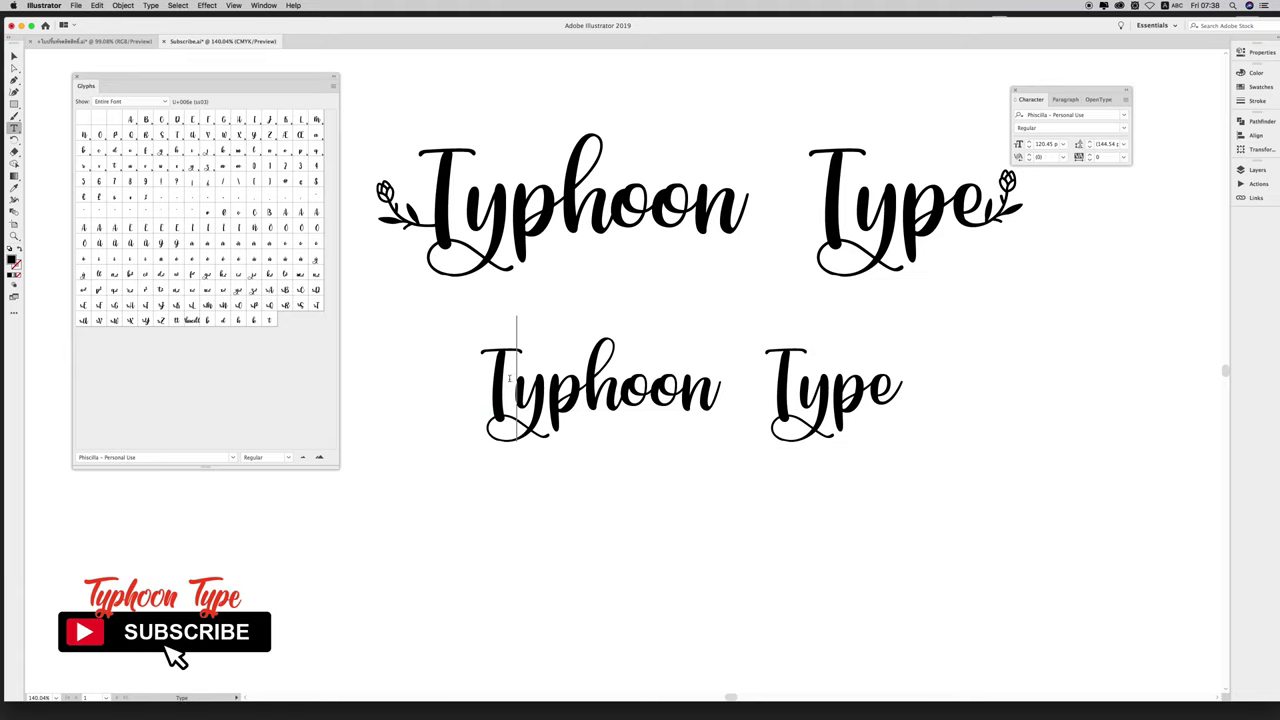
{"action": "left_click_drag", "start_coordinate": [517, 385], "coordinate": [466, 385]}
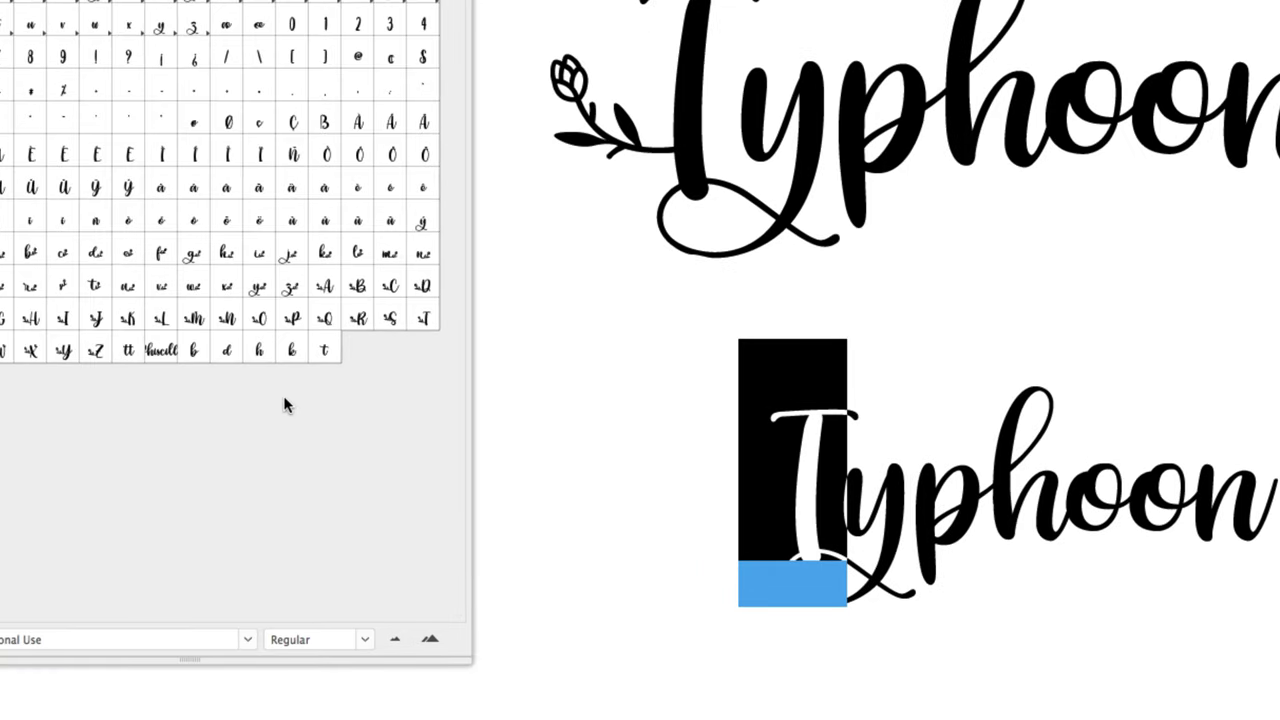
{"action": "key", "text": "BackSpace"}
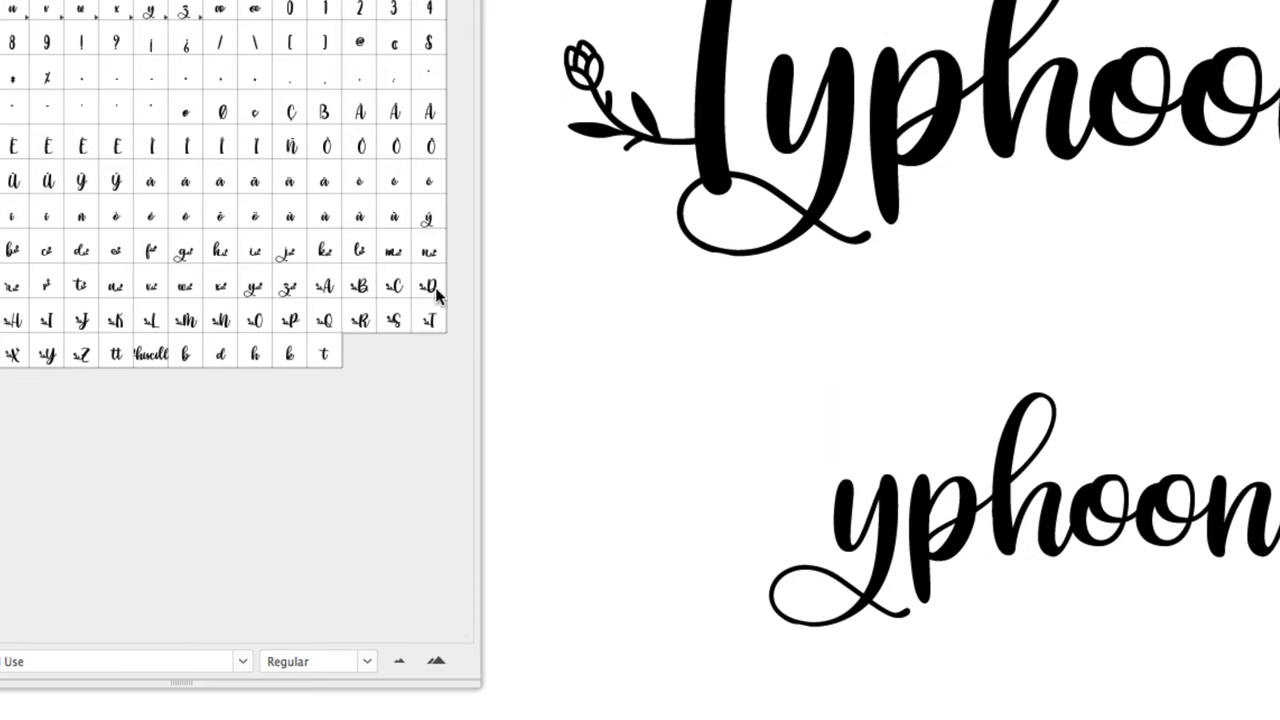
{"action": "left_click", "coordinate": [429, 320]}
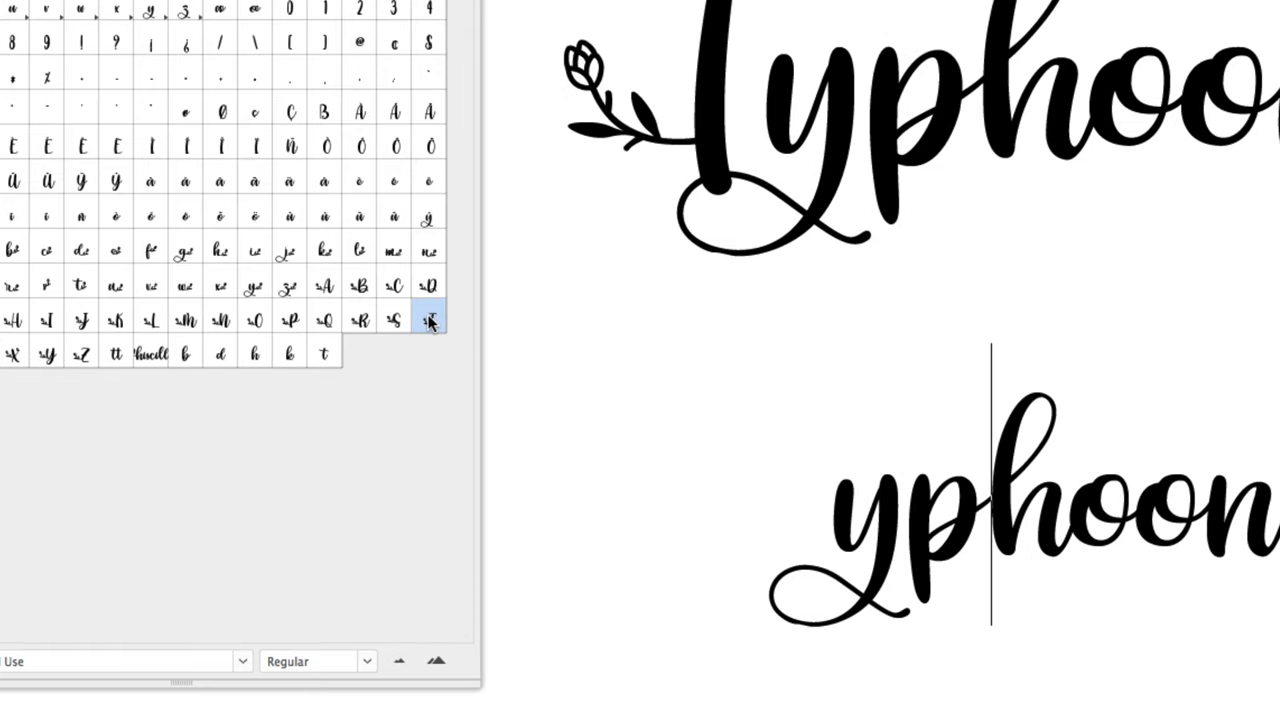
{"action": "double_click", "coordinate": [429, 320]}
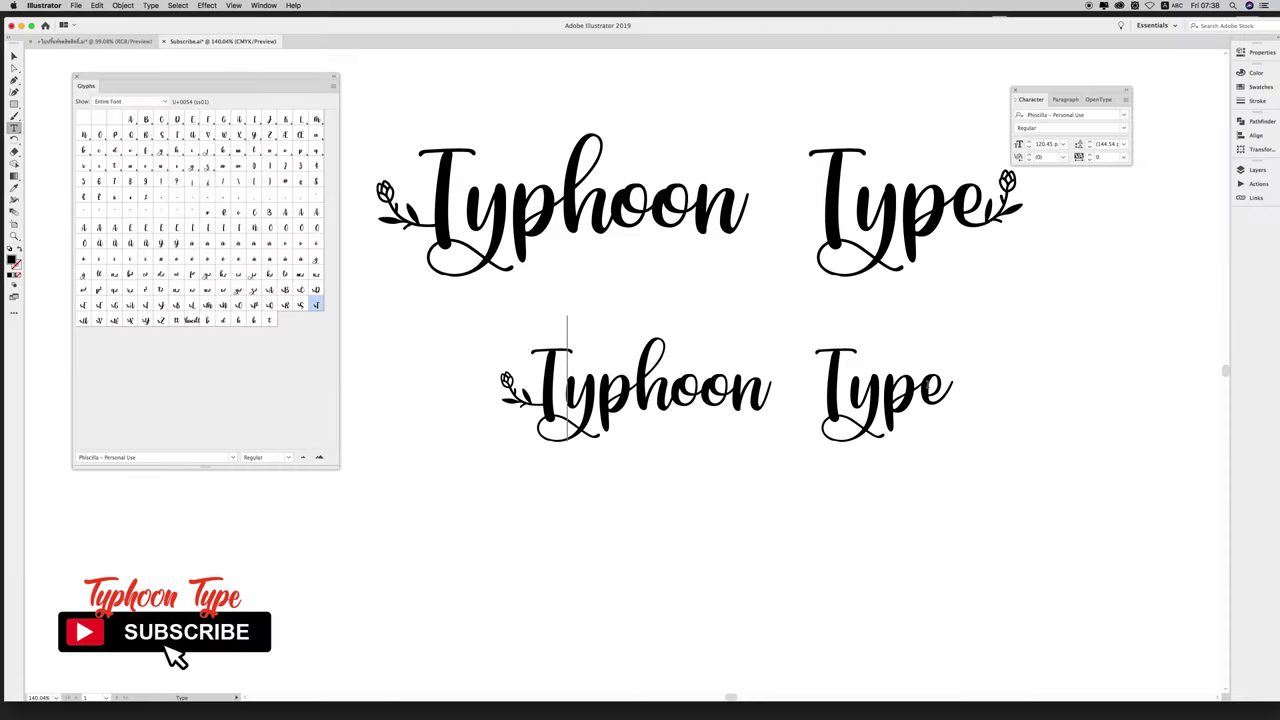
{"action": "left_click_drag", "start_coordinate": [922, 386], "coordinate": [969, 390]}
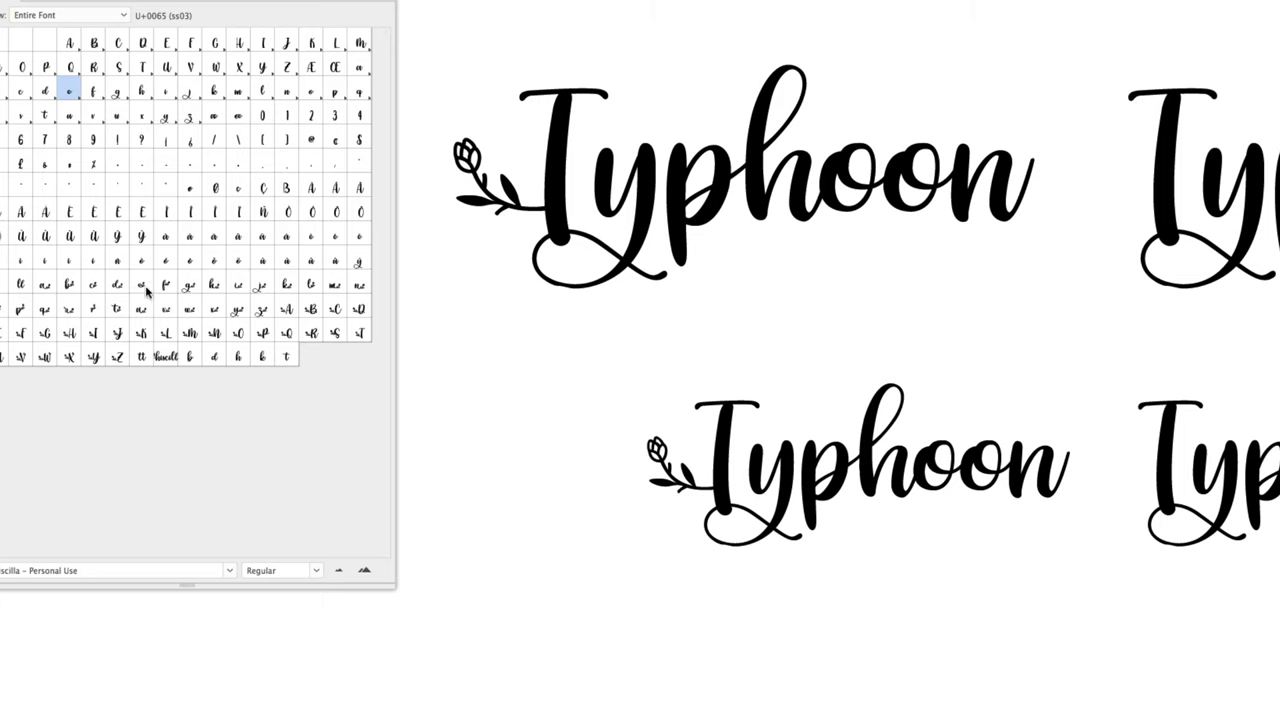
{"action": "left_click", "coordinate": [145, 289]}
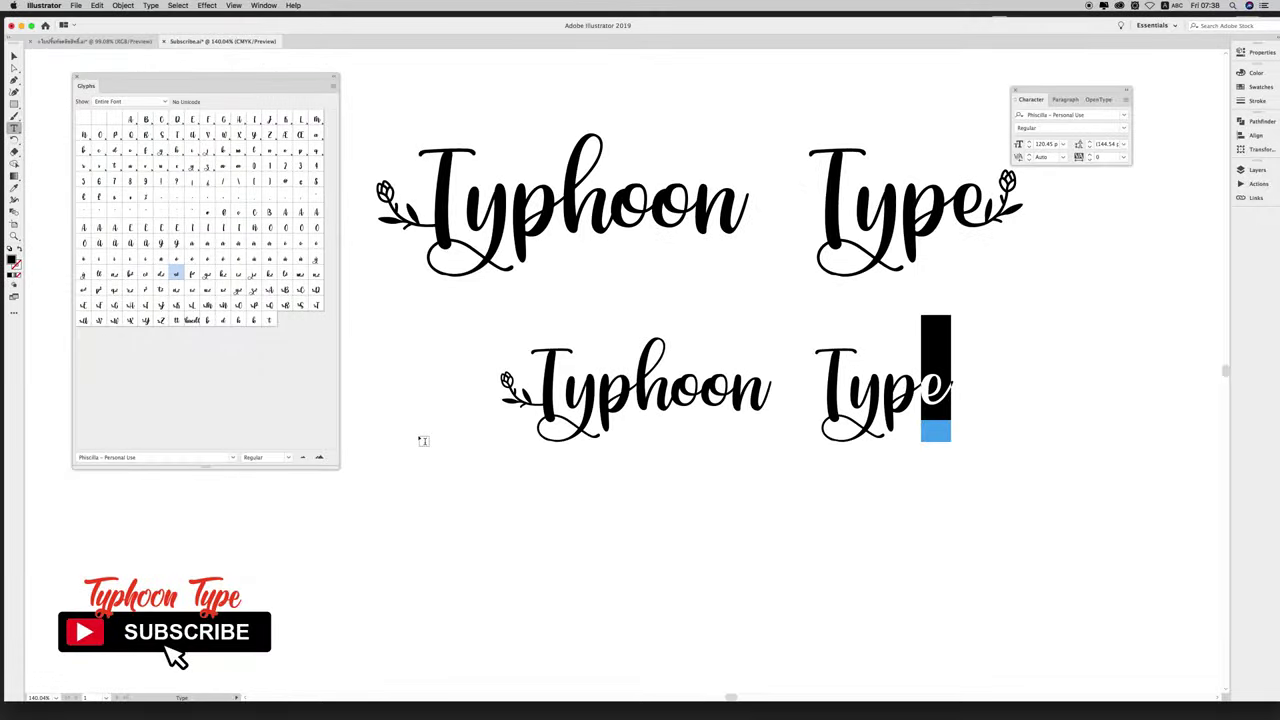
- Replace the final e with the flower-tail e glyph, add a floral g, and close the Glyphs panel
{"action": "double_click", "coordinate": [176, 275]}
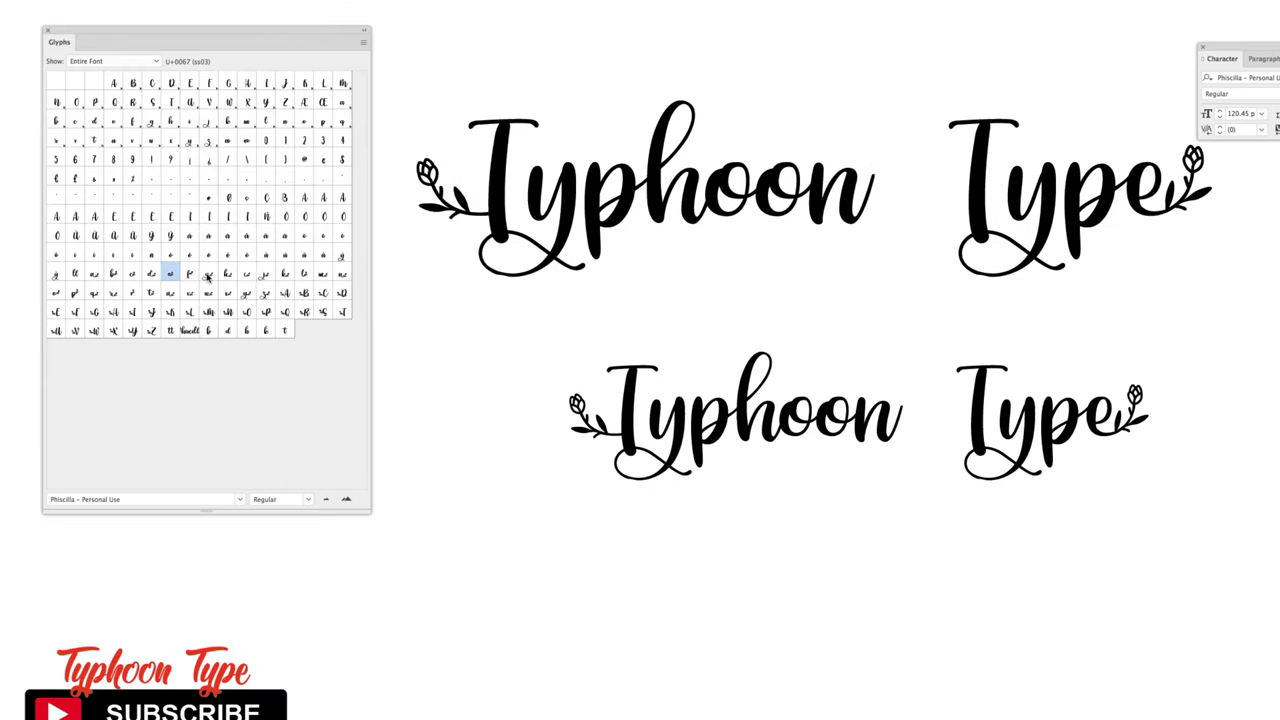
{"action": "double_click", "coordinate": [208, 274]}
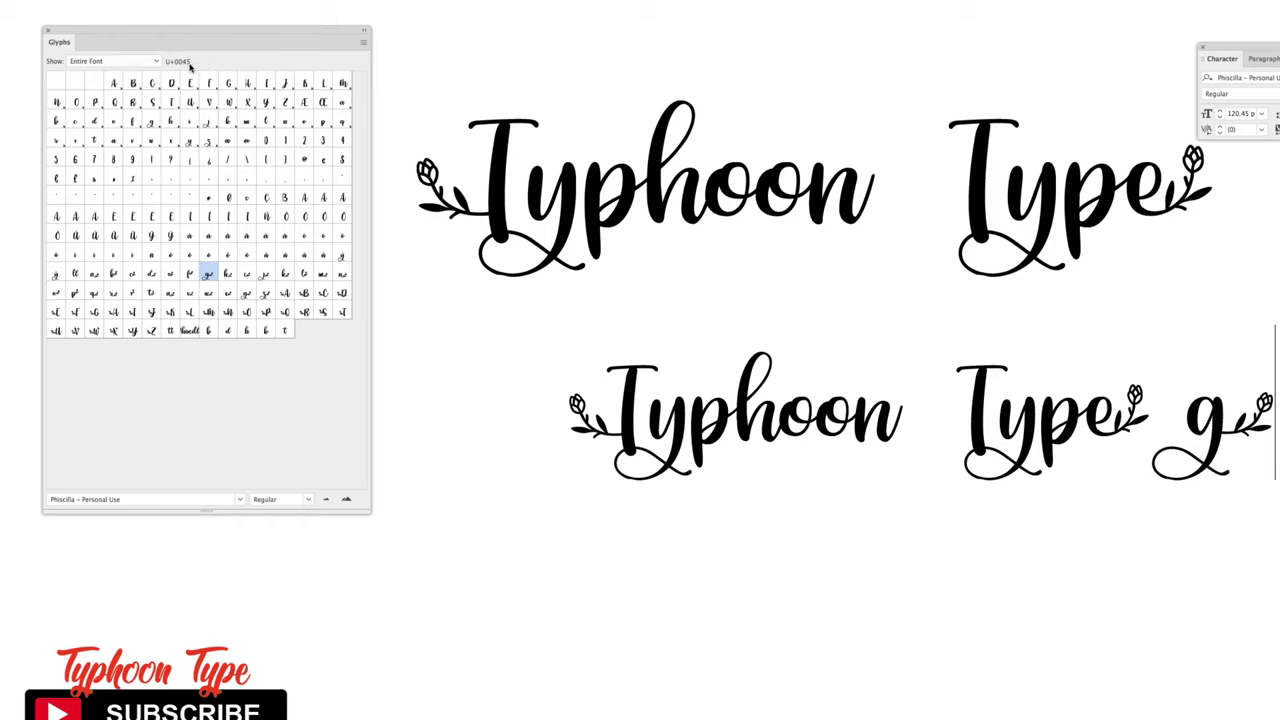
{"action": "left_click", "coordinate": [125, 499]}
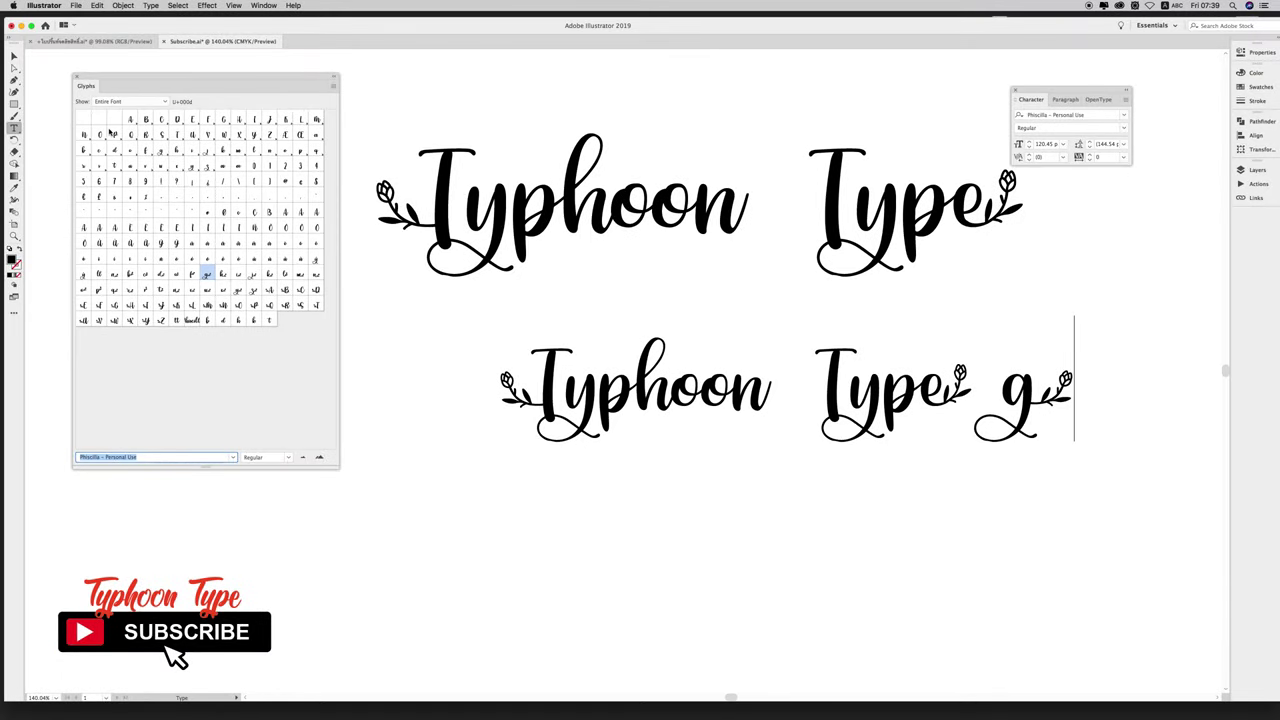
{"action": "left_click", "coordinate": [76, 78]}
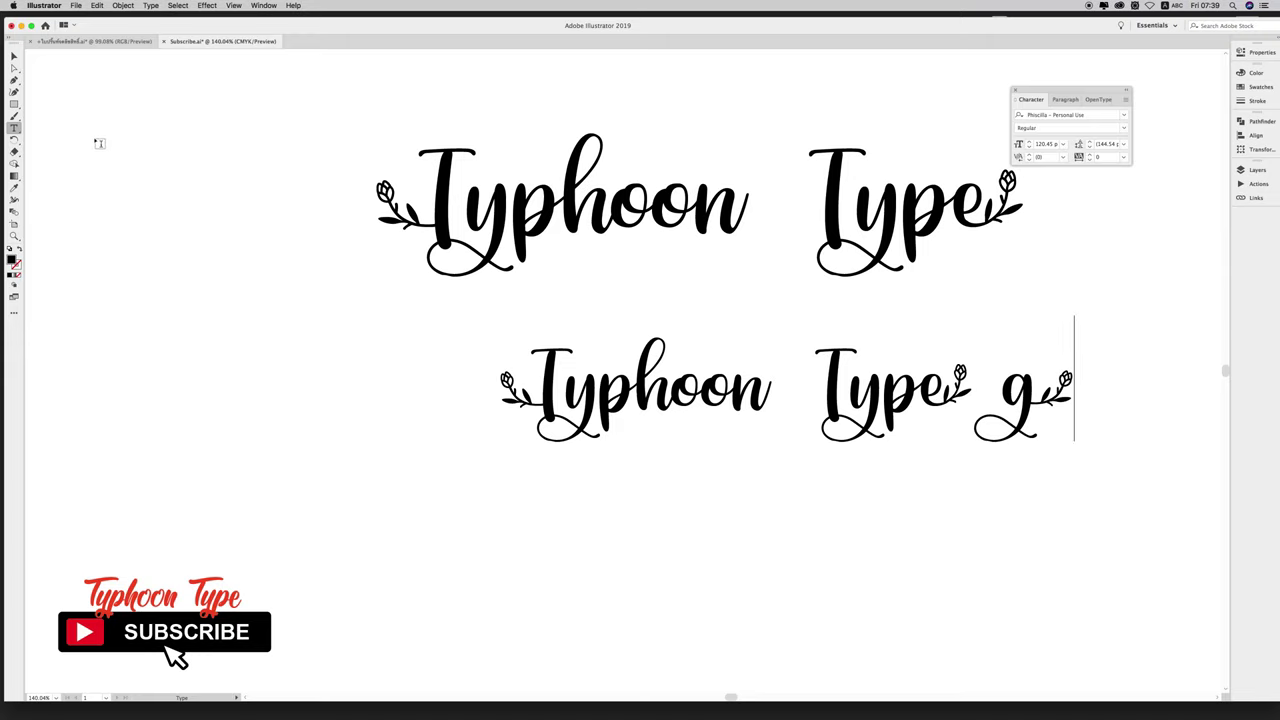
{"action": "left_click", "coordinate": [14, 56]}
- Delete the stray trailing g and move the lower line up beneath the headline
{"action": "double_click", "coordinate": [1008, 396]}
{"action": "left_click_drag", "start_coordinate": [1004, 395], "coordinate": [1103, 408]}
{"action": "key", "text": "BackSpace"}
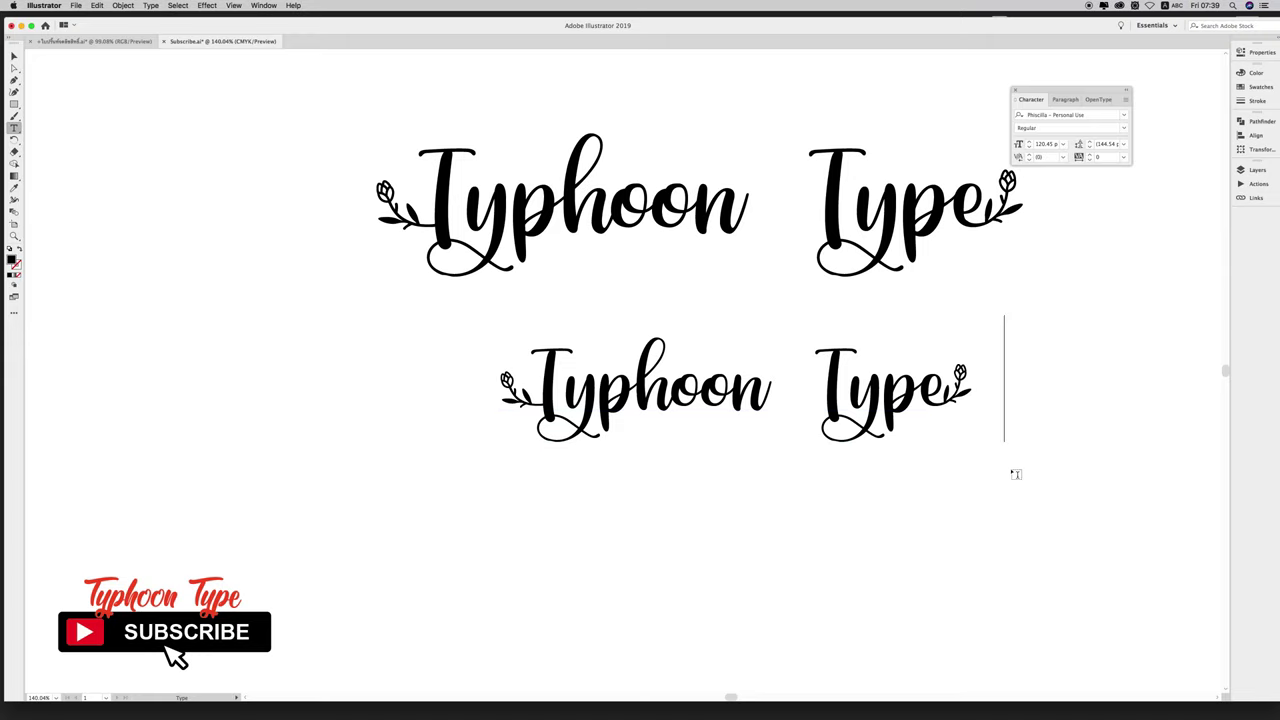
{"action": "key", "text": "Escape"}
{"action": "left_click", "coordinate": [1006, 478]}
{"action": "left_click_drag", "start_coordinate": [916, 405], "coordinate": [866, 350]}
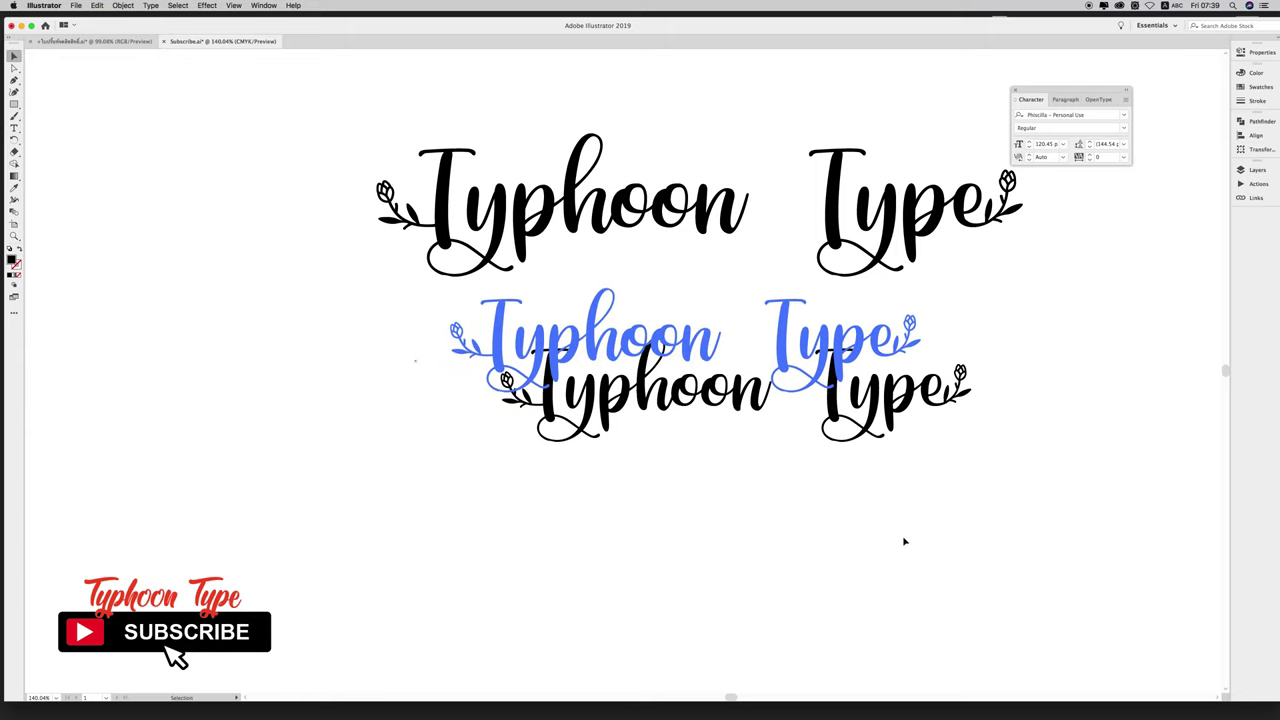
{"action": "left_click", "coordinate": [851, 541]}
{"action": "left_click", "coordinate": [14, 128]}
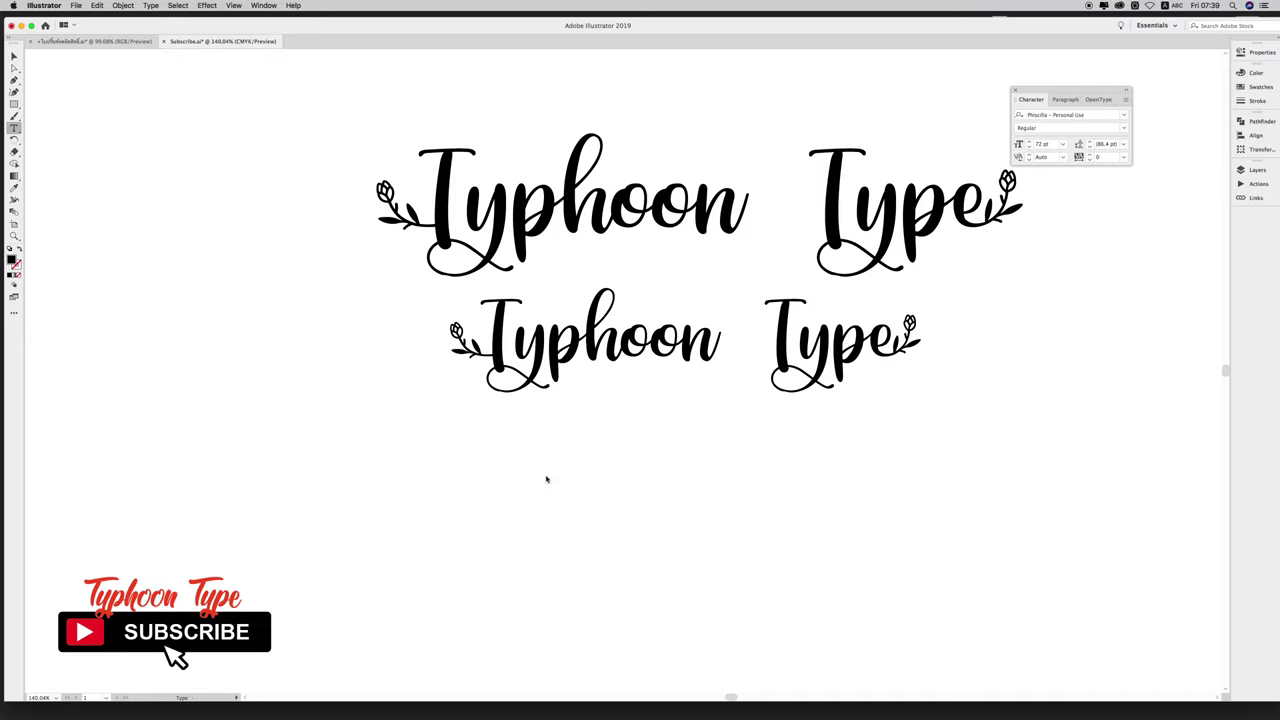
- Create an 'All l l' text sample and tighten its last two l's to -120 tracking
{"action": "left_click", "coordinate": [468, 490]}
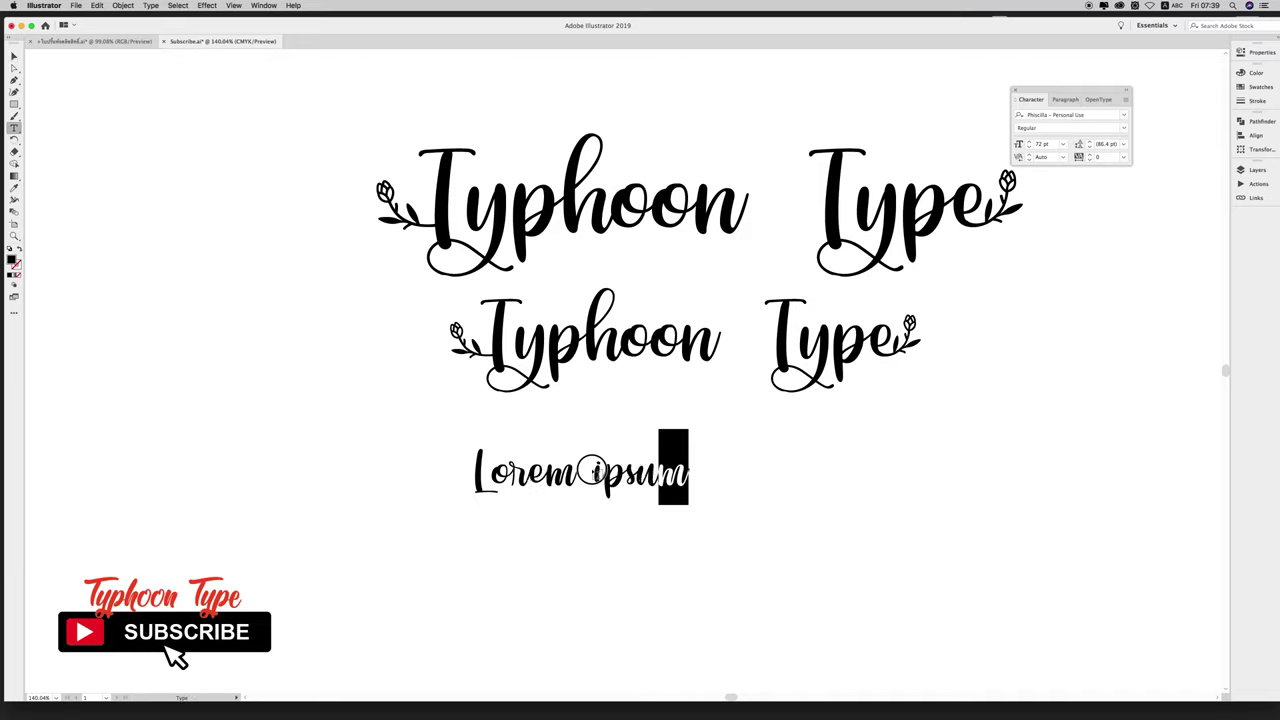
{"action": "left_click_drag", "start_coordinate": [684, 472], "coordinate": [455, 467]}
{"action": "type", "text": "A"}
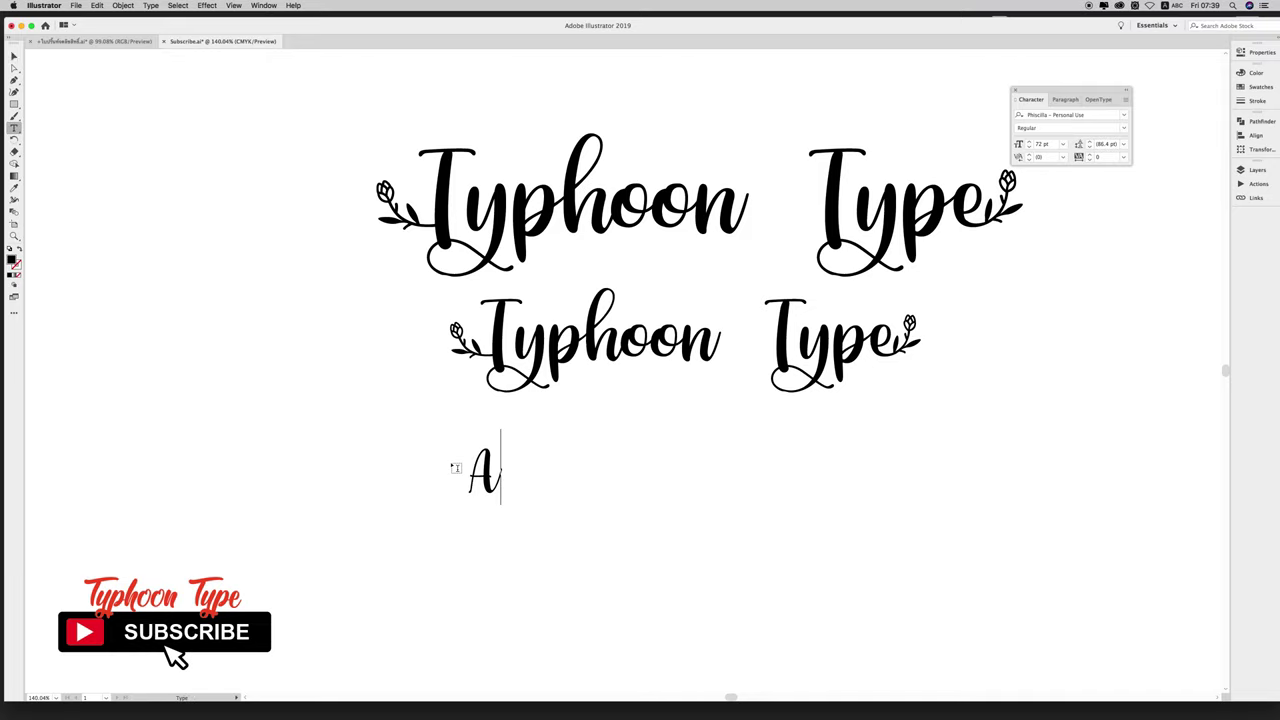
{"action": "type", "text": "ll"}
{"action": "type", "text": " l l"}
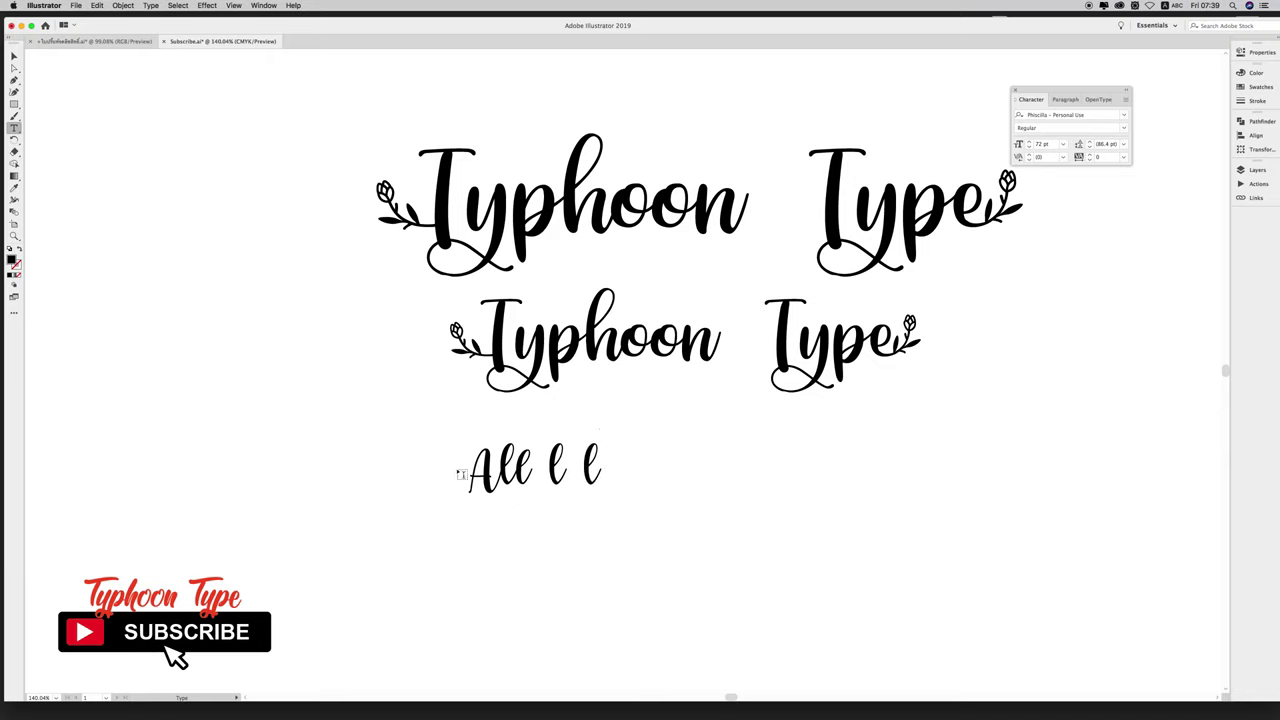
{"action": "left_click_drag", "start_coordinate": [549, 468], "coordinate": [628, 470]}
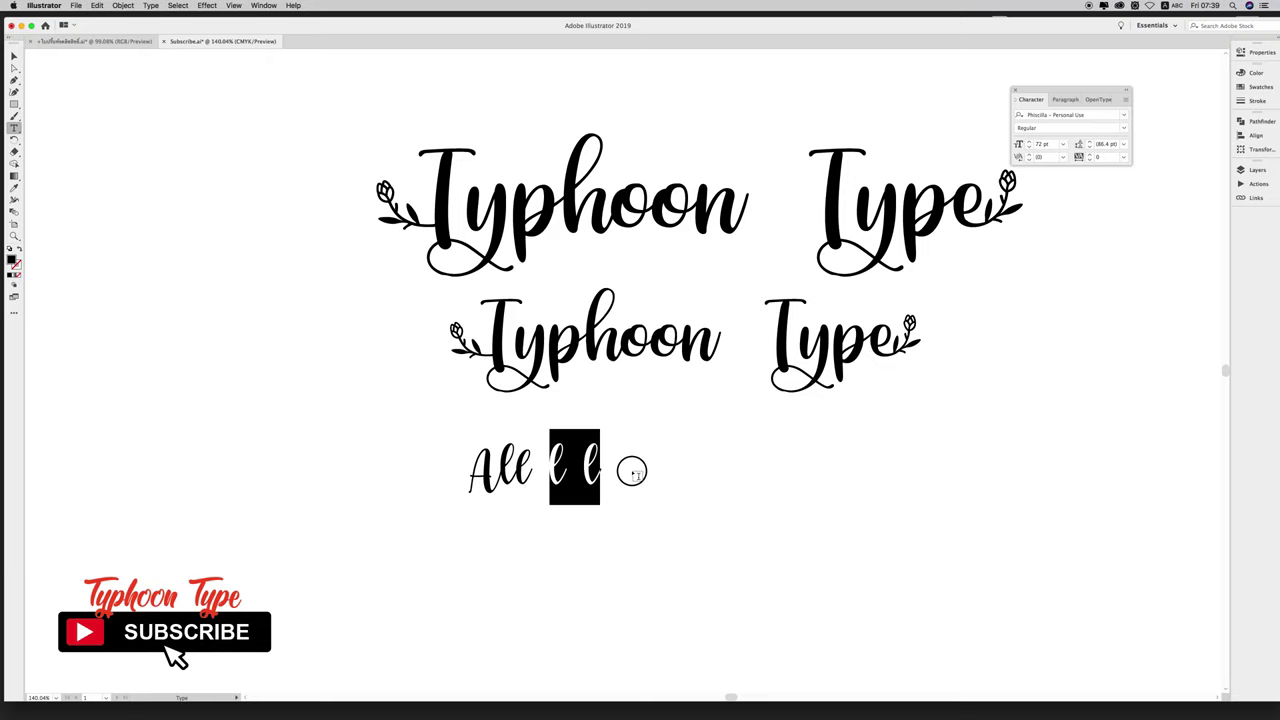
{"action": "key", "text": "alt+Left"}
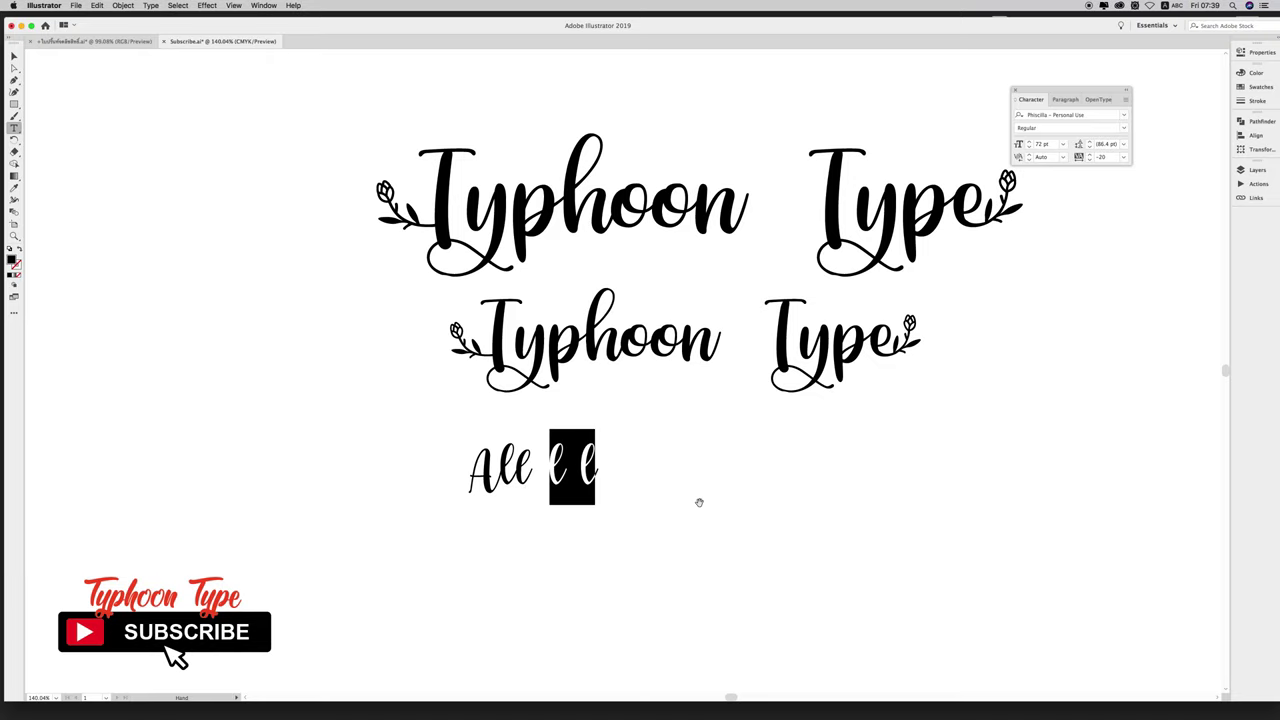
{"action": "key", "text": "alt+Left"}
{"action": "key", "text": "alt+Left"}
{"action": "key", "text": "alt+Left"}
{"action": "key", "text": "alt+Left"}
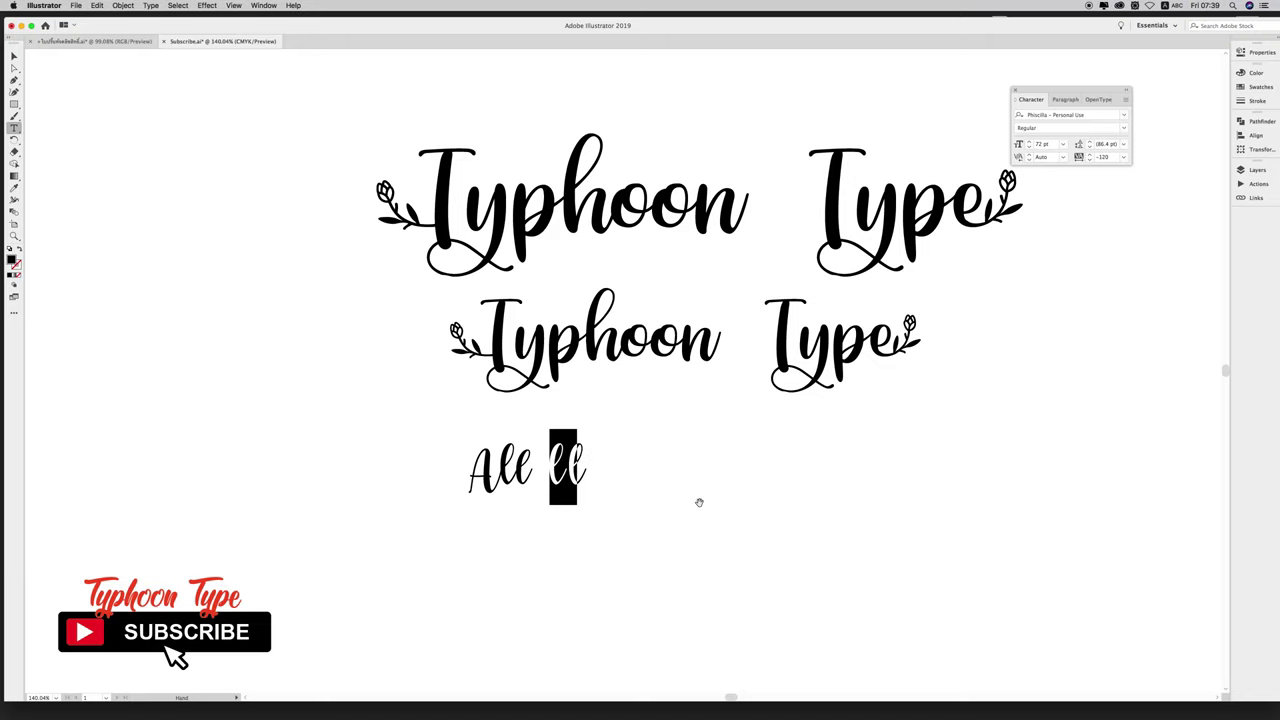
{"action": "key", "text": "alt+Left"}
{"action": "key", "text": "Escape"}
{"action": "left_click", "coordinate": [634, 470]}
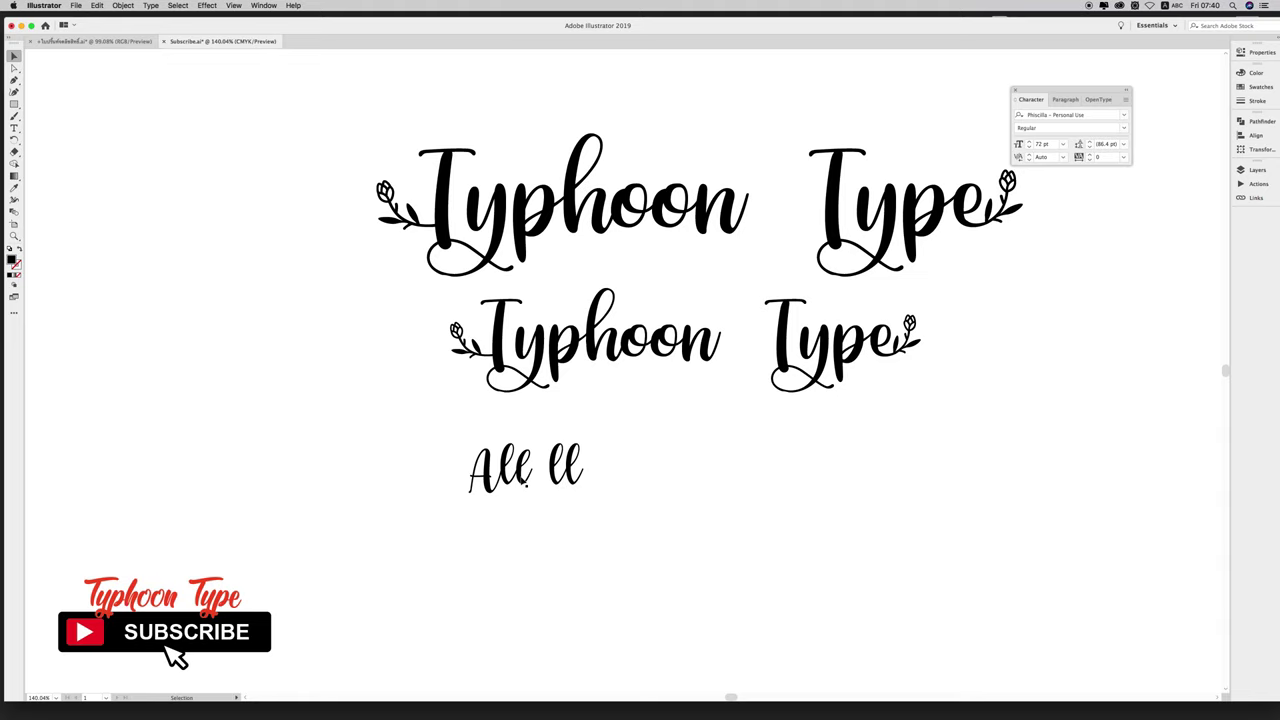
- Duplicate the All ll sample, retype it as 'Ett t t', and tighten the t t tracking
{"action": "left_click_drag", "start_coordinate": [526, 480], "coordinate": [735, 495], "text": "alt"}
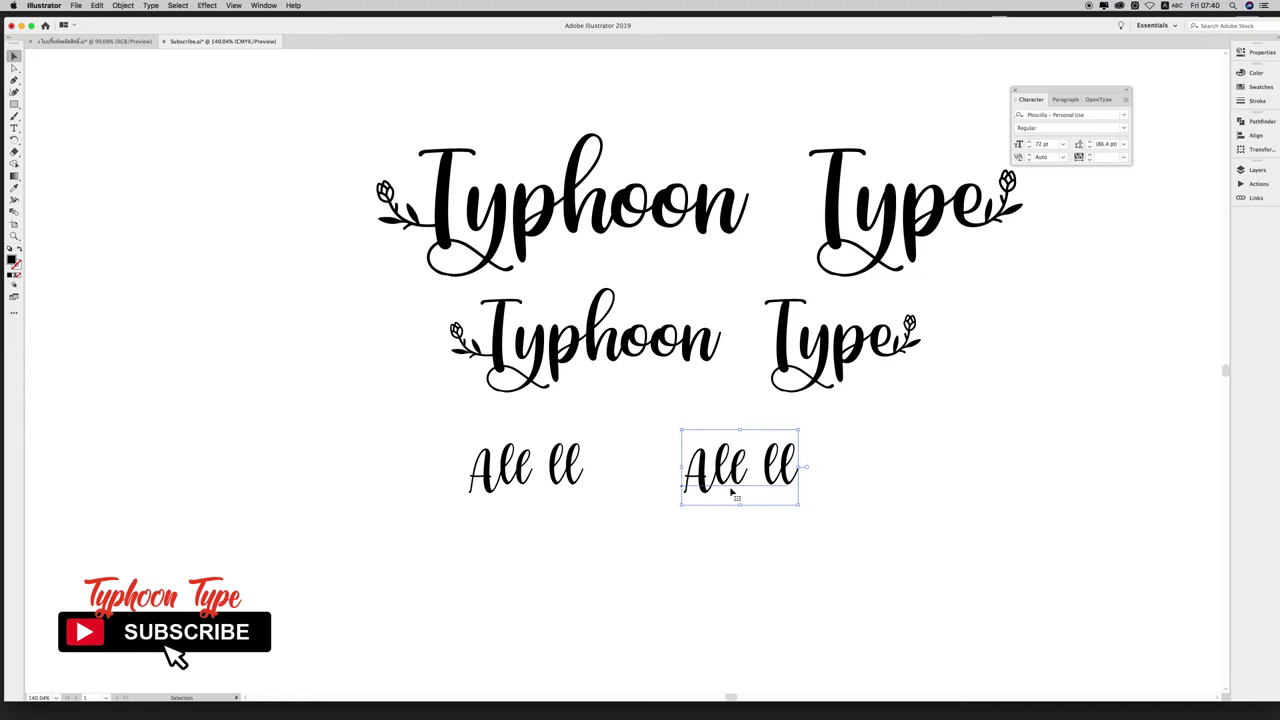
{"action": "double_click", "coordinate": [728, 489]}
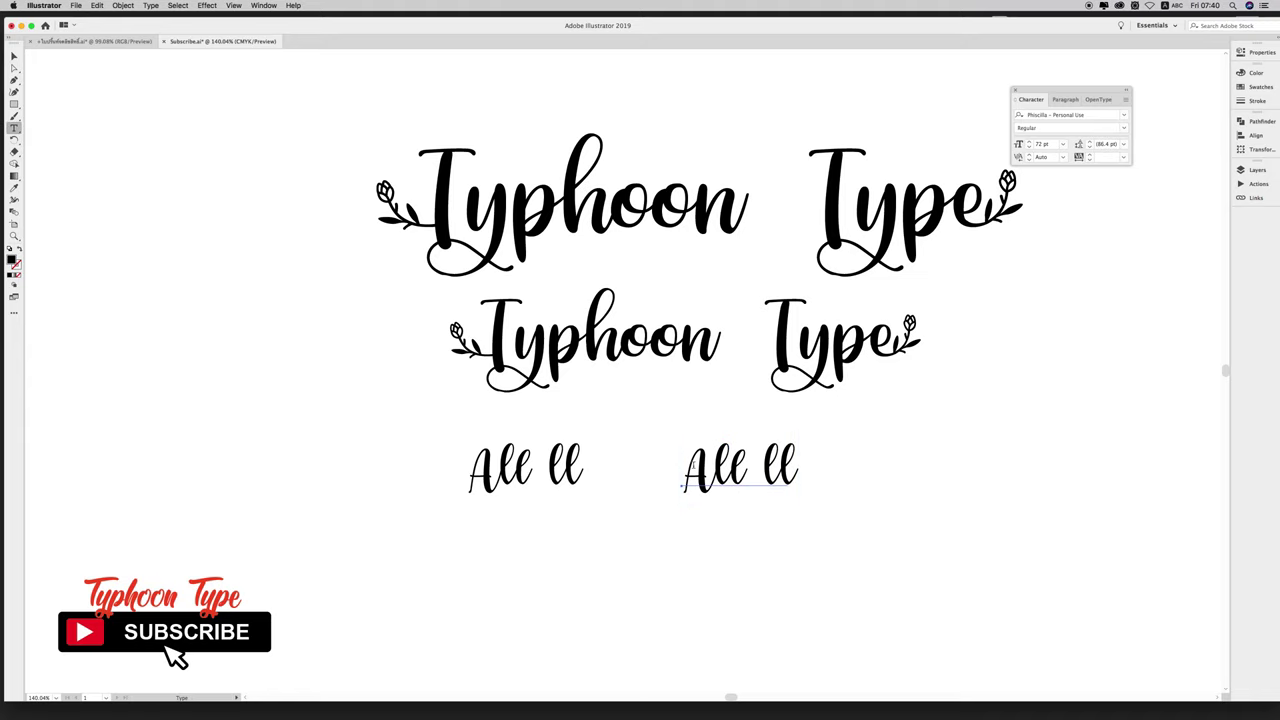
{"action": "left_click_drag", "start_coordinate": [685, 478], "coordinate": [854, 493]}
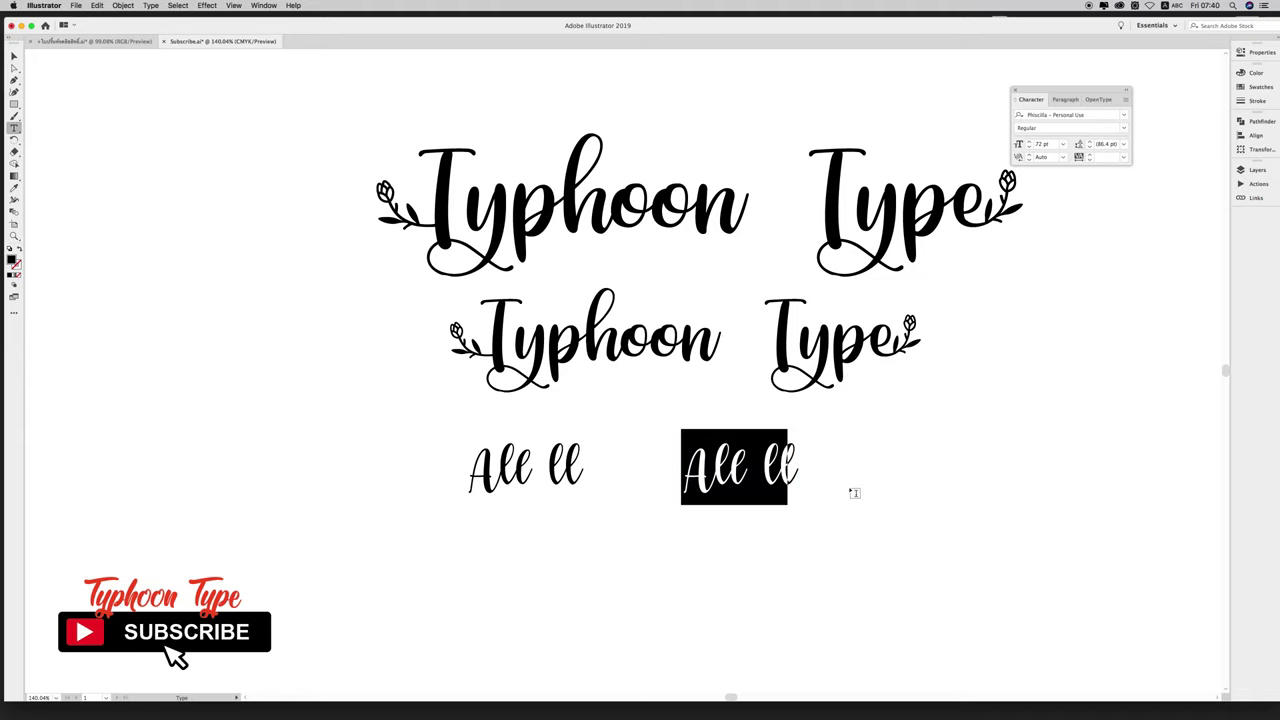
{"action": "type", "text": "E"}
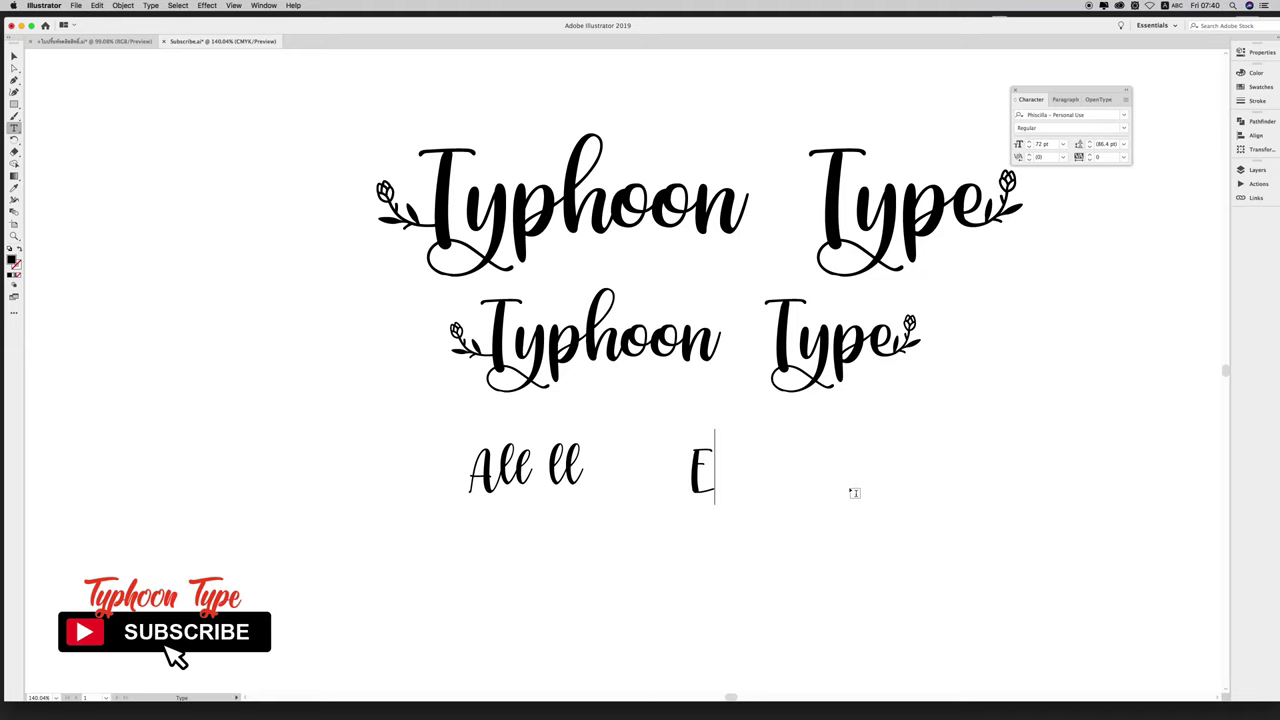
{"action": "type", "text": "t"}
{"action": "type", "text": "t "}
{"action": "type", "text": "t t"}
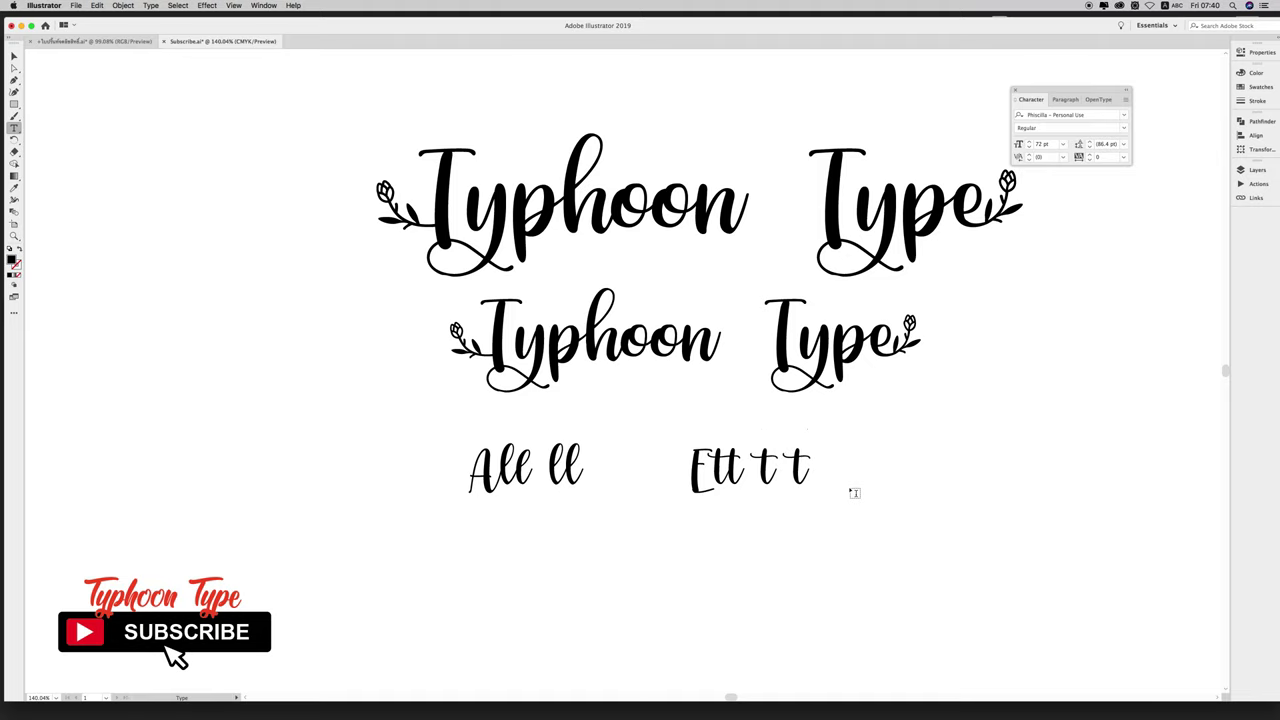
{"action": "key", "text": "shift+Left"}
{"action": "key", "text": "shift+Left"}
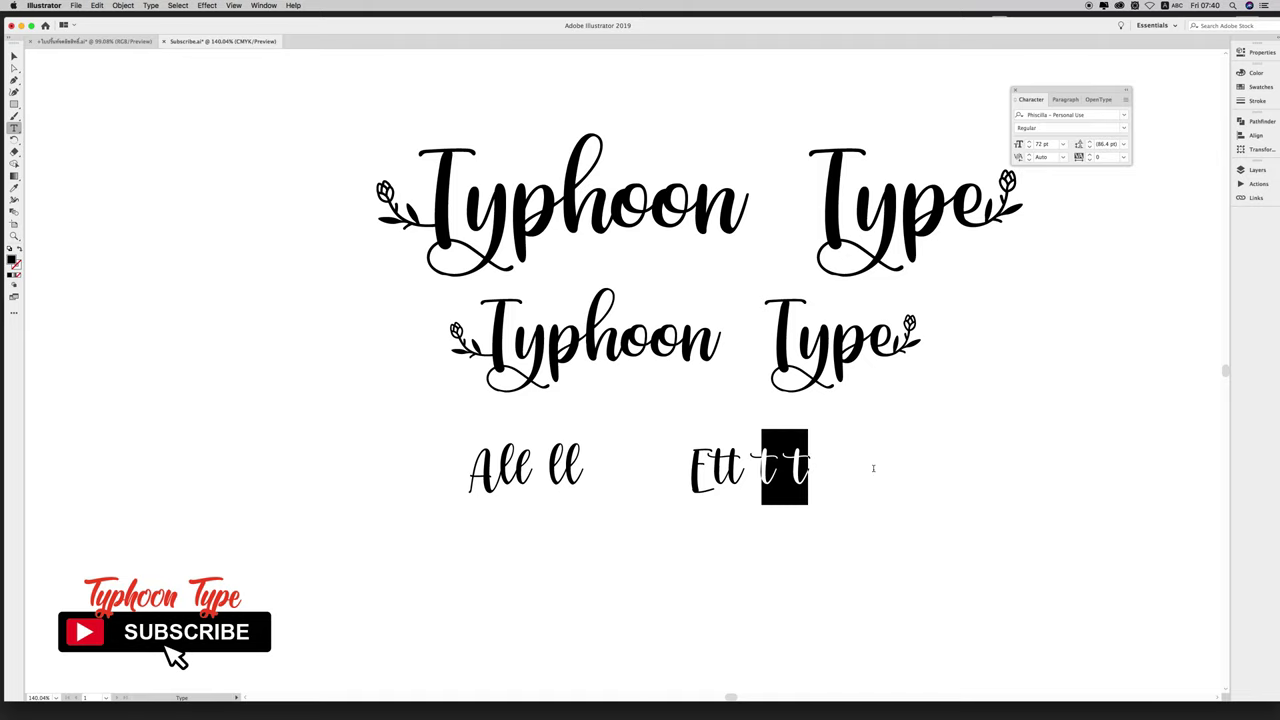
{"action": "key", "text": "alt+Left"}
{"action": "key", "text": "alt+Left"}
{"action": "key", "text": "alt+Left"}
{"action": "key", "text": "alt+Left"}
{"action": "key", "text": "alt+Left"}
{"action": "key", "text": "alt+Left"}
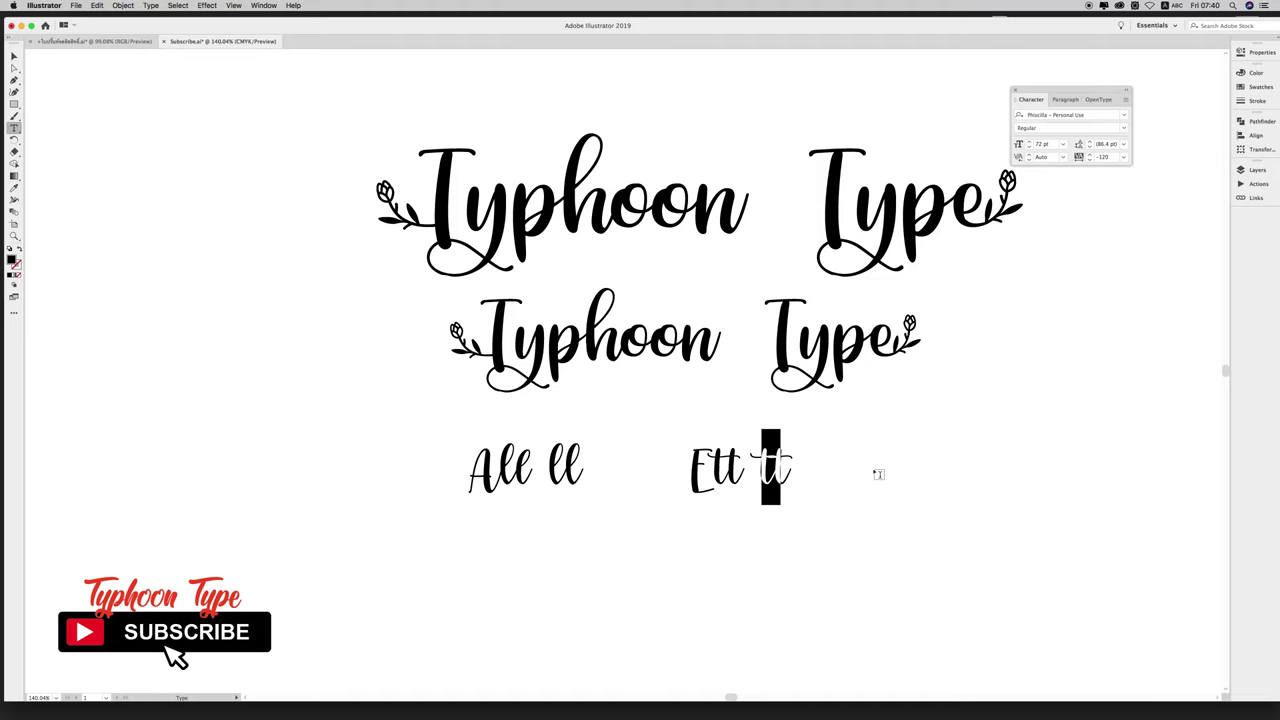
{"action": "key", "text": "Escape"}
{"action": "left_click", "coordinate": [14, 56]}
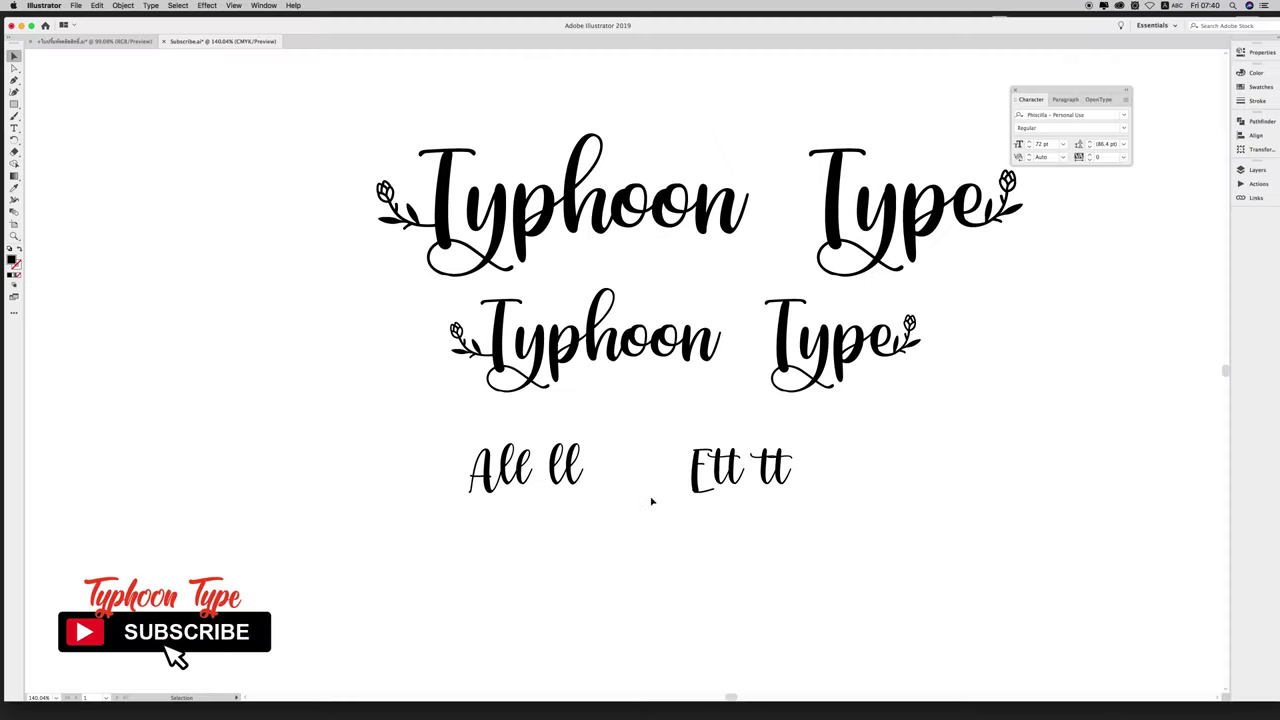
- Paste the red label, delete its 'Type (' and 'Type )' fragments, and move 'Ligature' below the samples
{"action": "key", "text": "ctrl+v"}
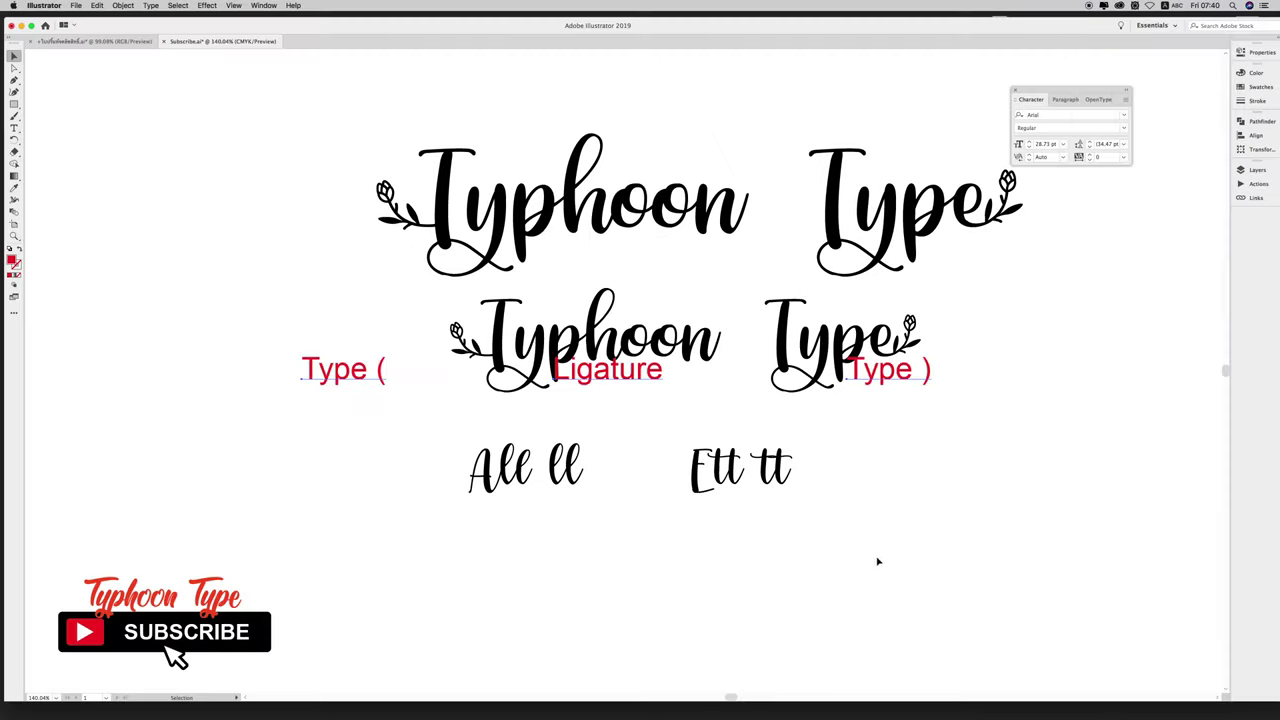
{"action": "left_click", "coordinate": [430, 410]}
{"action": "left_click", "coordinate": [372, 372]}
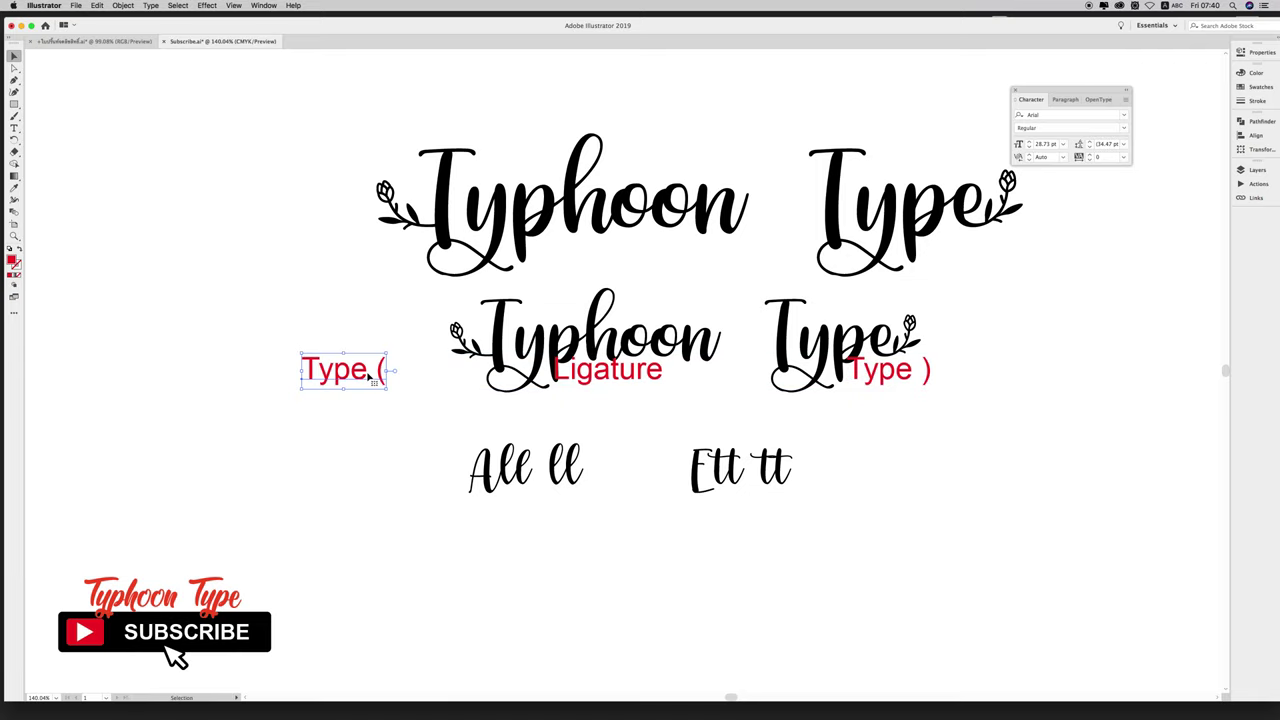
{"action": "key", "text": "Delete"}
{"action": "left_click", "coordinate": [905, 372]}
{"action": "key", "text": "Delete"}
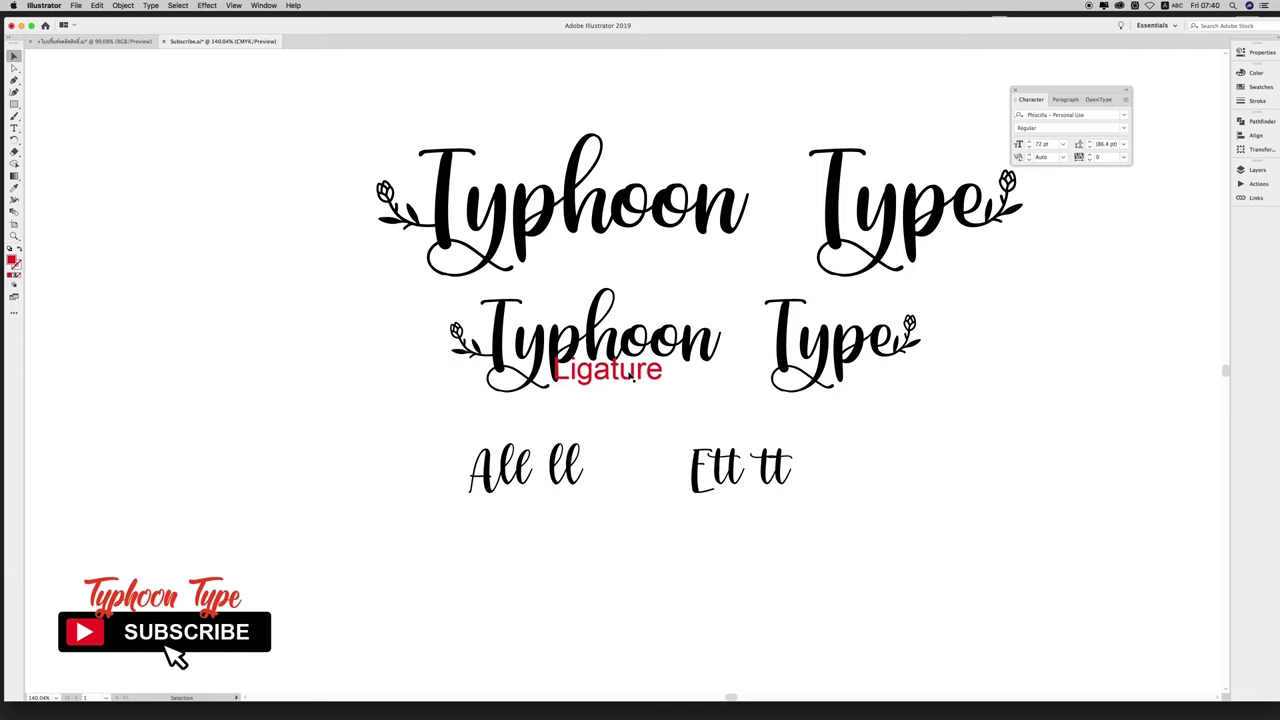
{"action": "left_click_drag", "start_coordinate": [630, 375], "coordinate": [655, 523]}
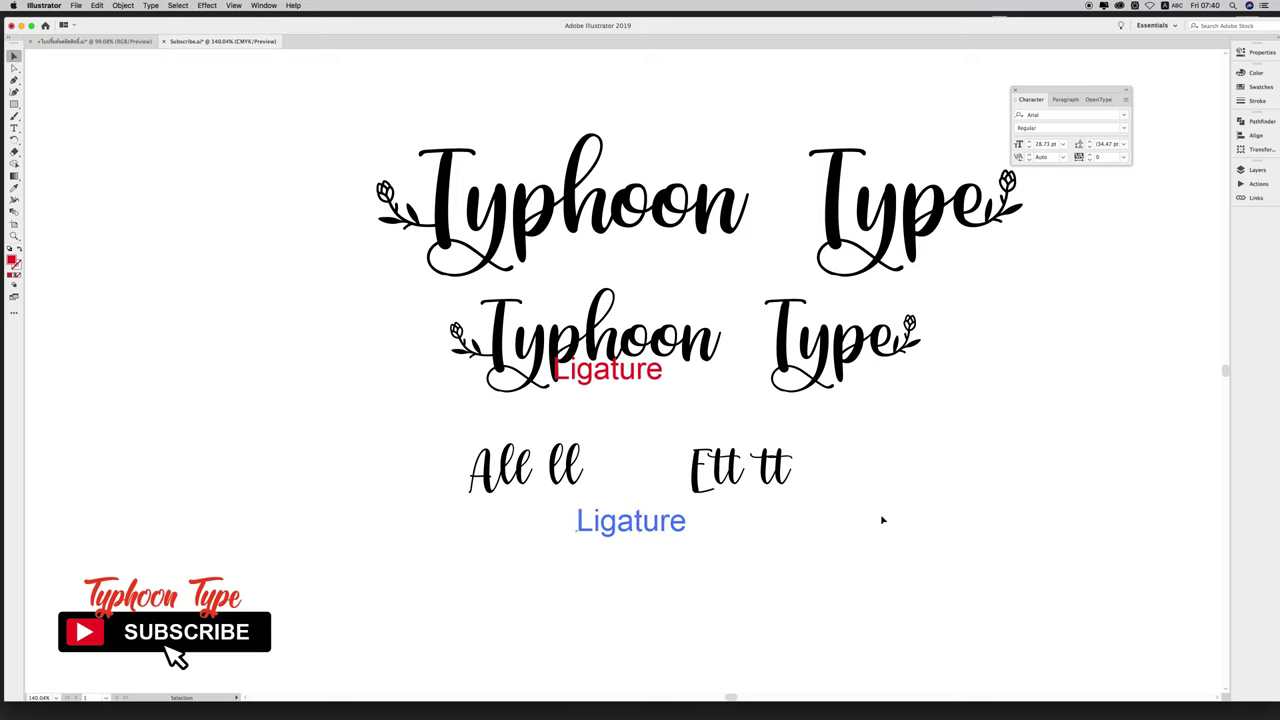
{"action": "left_click", "coordinate": [958, 517]}
- Draw a red-outlined rectangle enclosing the ll and tt samples and their Ligature label
{"action": "left_click", "coordinate": [14, 105]}
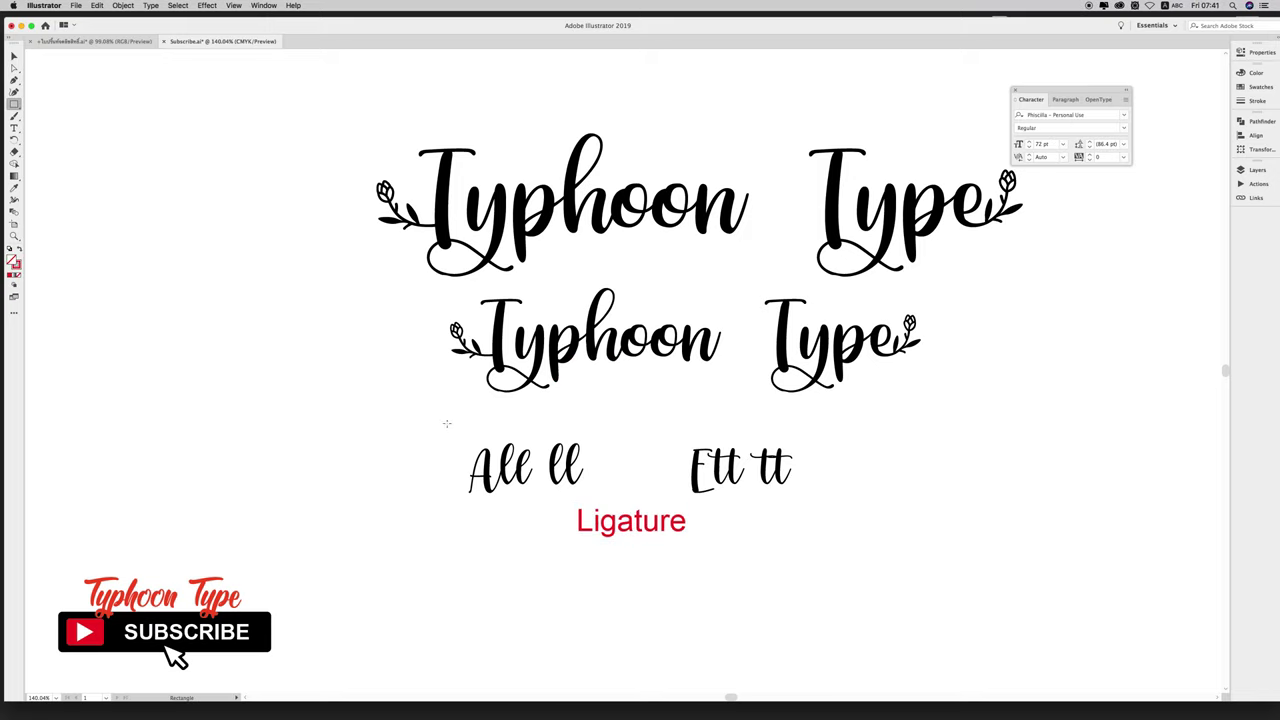
{"action": "left_click_drag", "start_coordinate": [447, 423], "coordinate": [837, 564]}
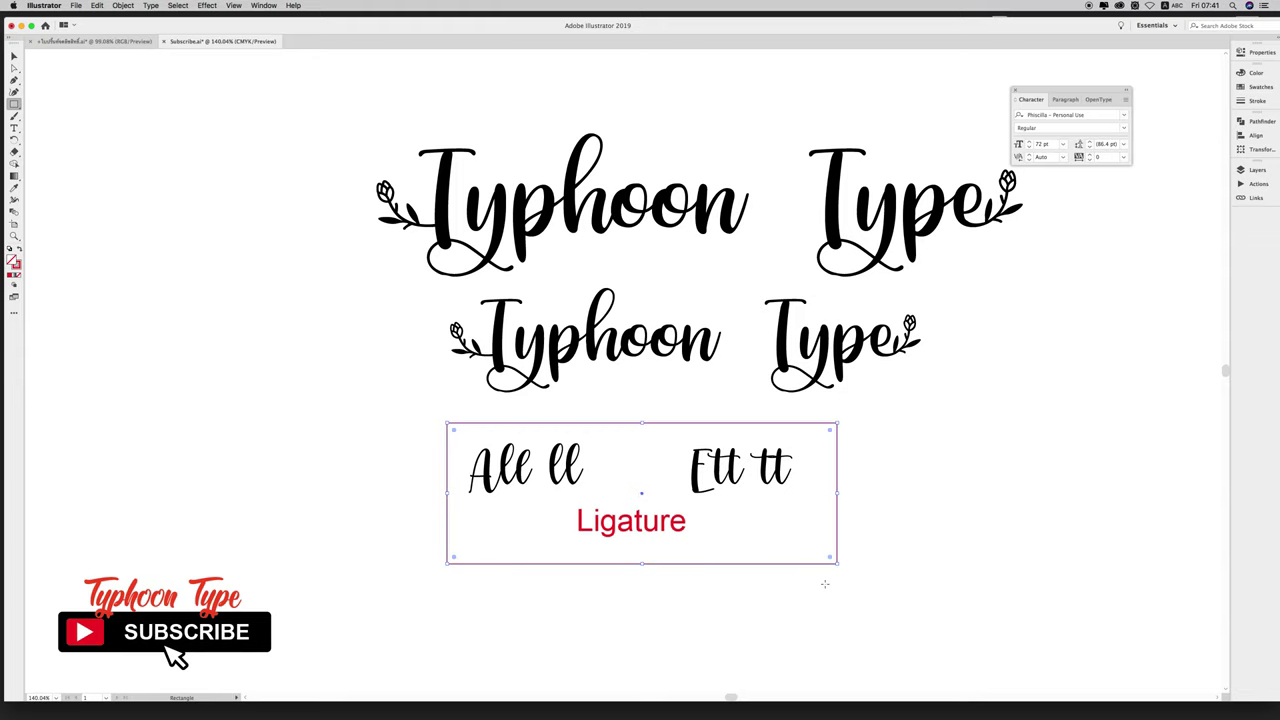
{"action": "key", "text": "v"}
{"action": "left_click", "coordinate": [766, 619]}
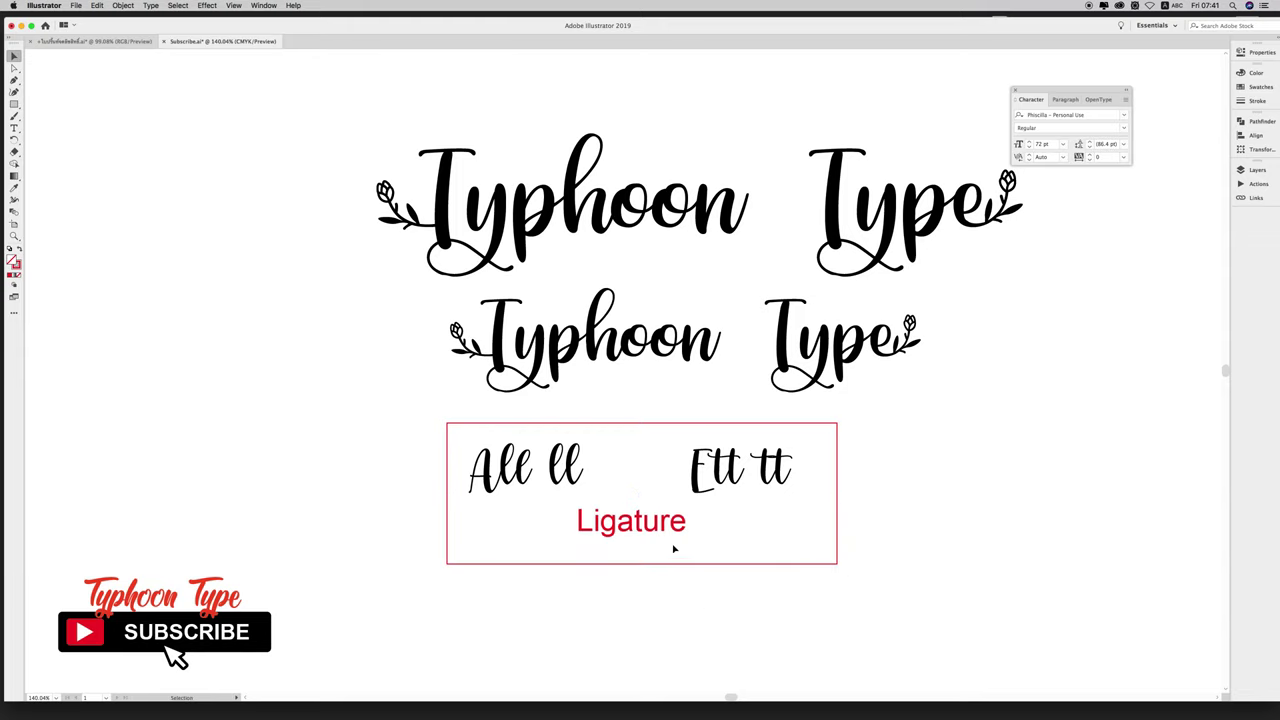
{"action": "left_click", "coordinate": [448, 500]}
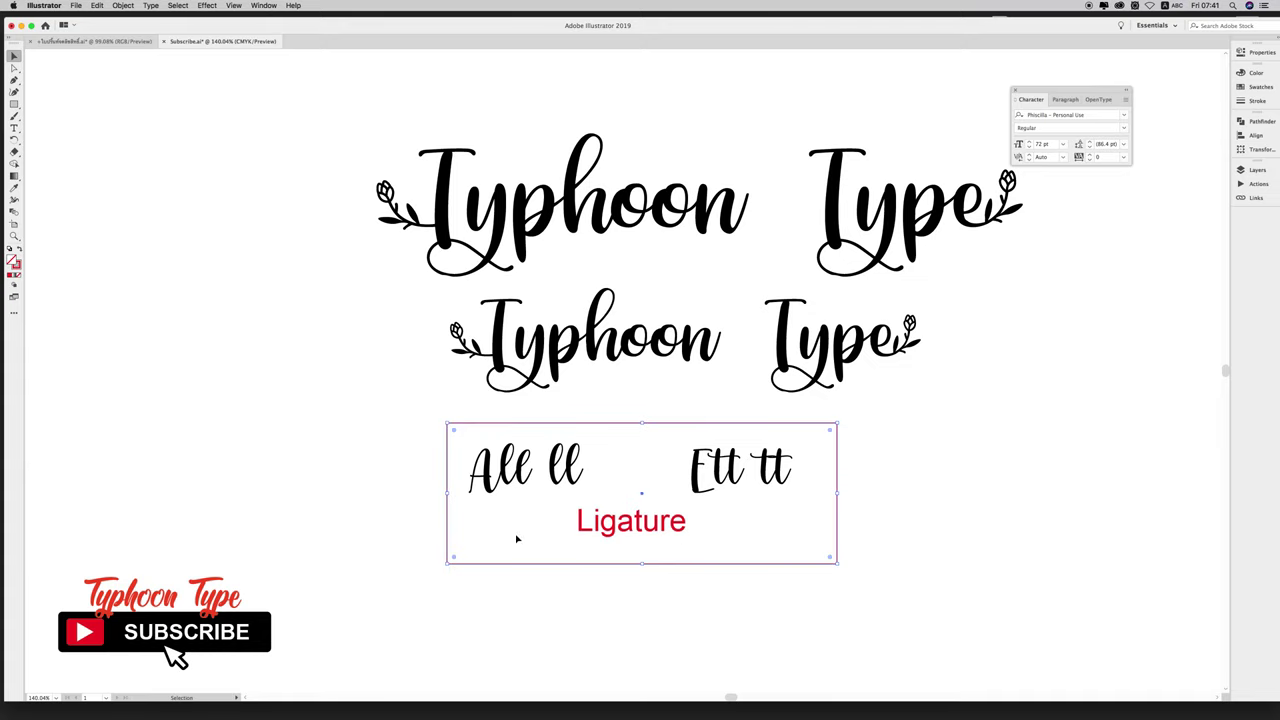
{"action": "left_click", "coordinate": [656, 608]}
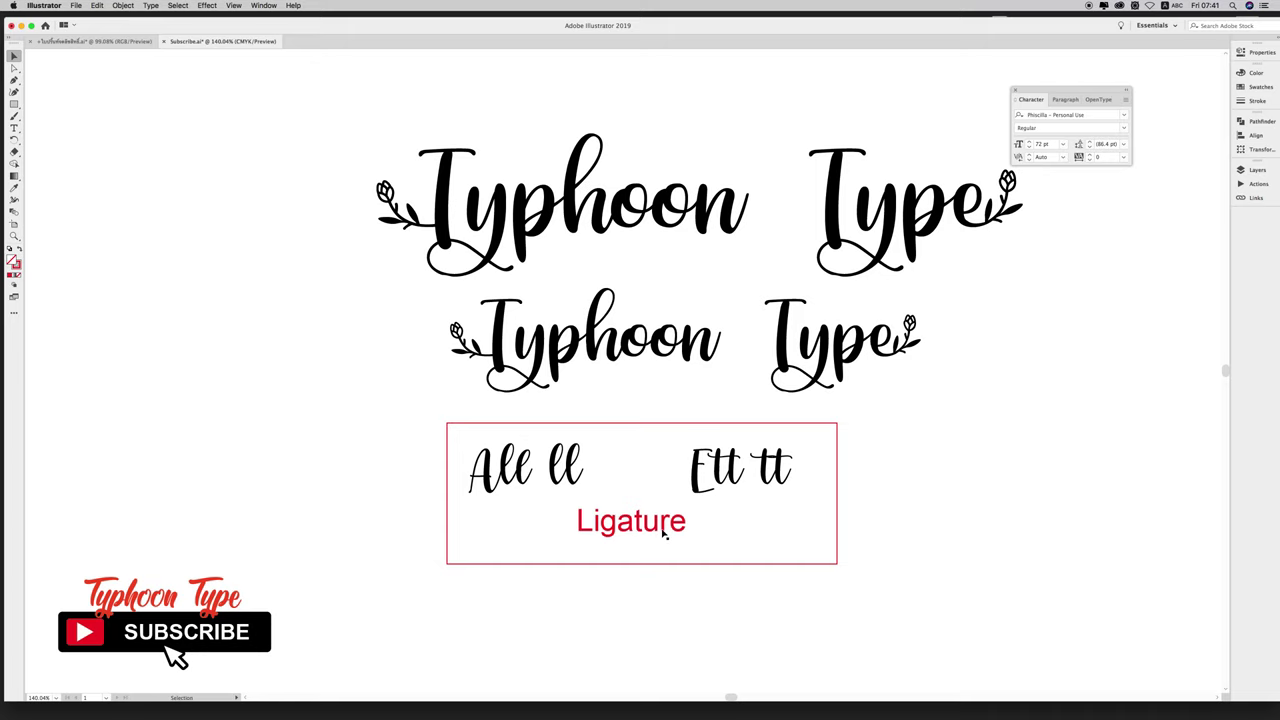
- Duplicate the 'Ligature' label and retype it as two lines: 'Pua Encoded' / 'Alternate Glyph'
{"action": "mouse_move", "coordinate": [663, 535]}
{"action": "left_mouse_down"}
{"action": "mouse_move", "coordinate": [337, 311]}
{"action": "mouse_move", "coordinate": [346, 254]}
{"action": "mouse_move", "coordinate": [313, 262]}
{"action": "left_mouse_up"}
{"action": "double_click", "coordinate": [313, 262]}
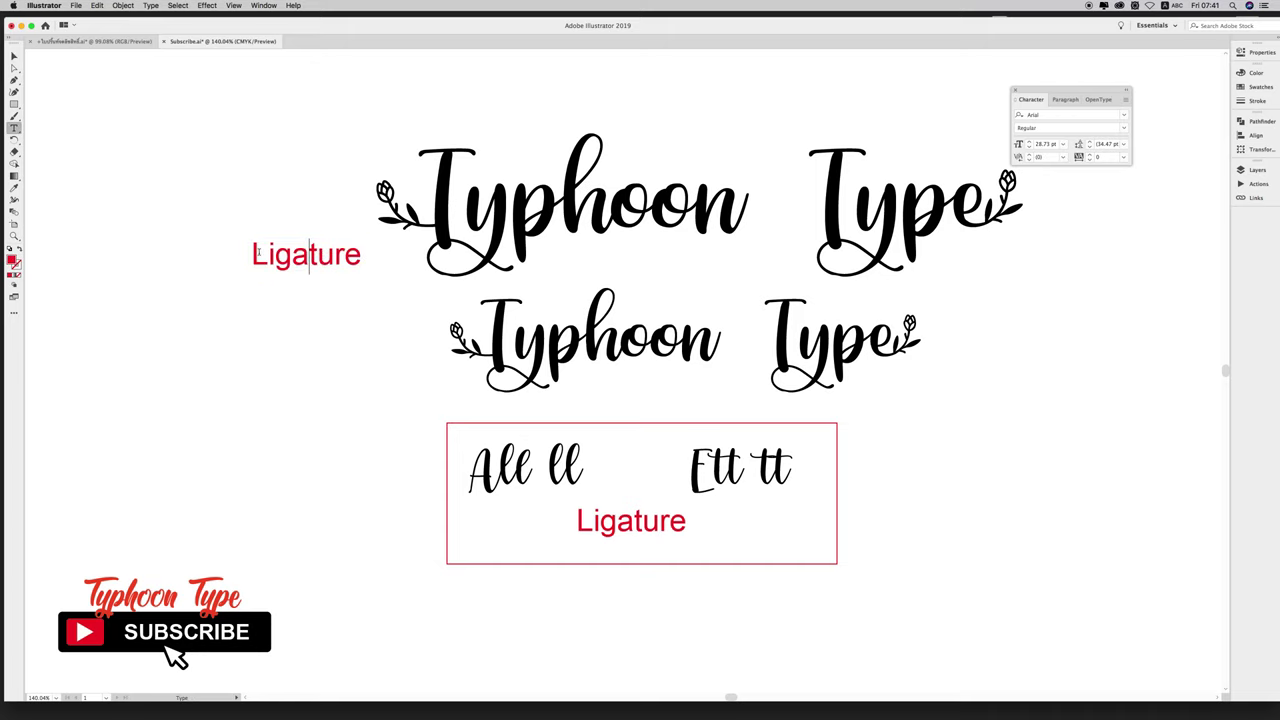
{"action": "key", "text": "super+a"}
{"action": "type", "text": "P"}
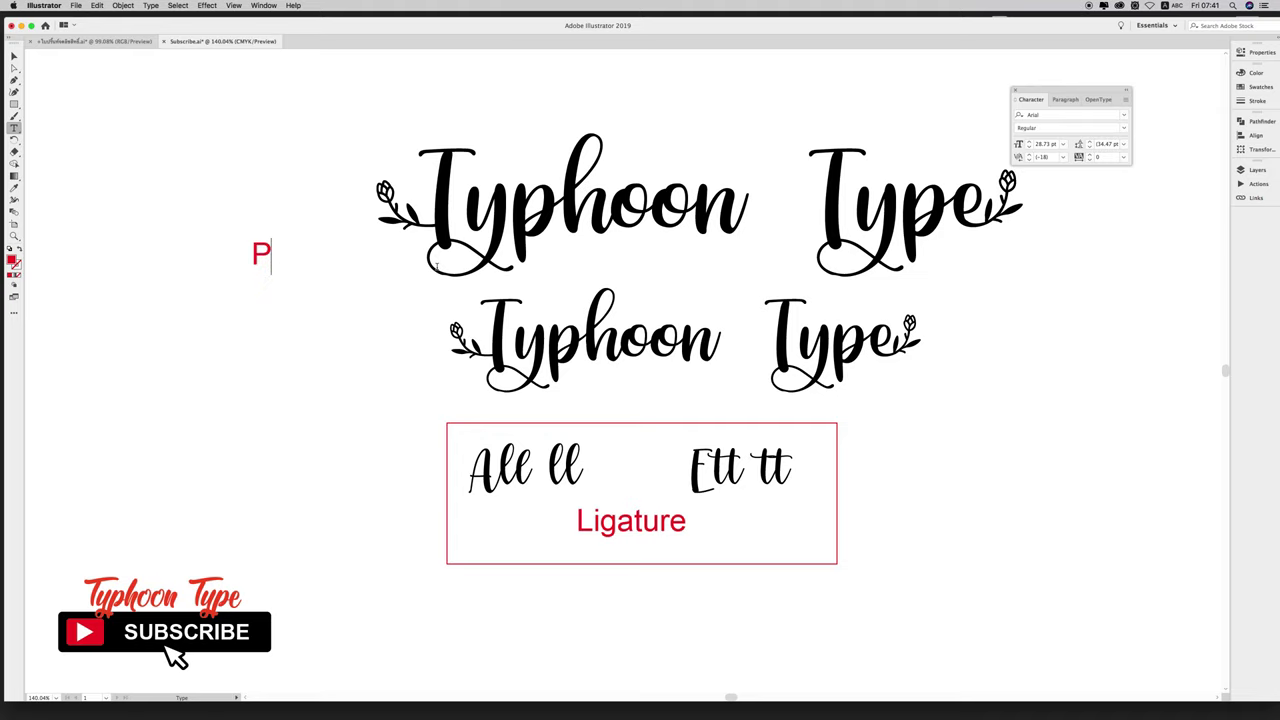
{"action": "type", "text": "ua E"}
{"action": "type", "text": "nco"}
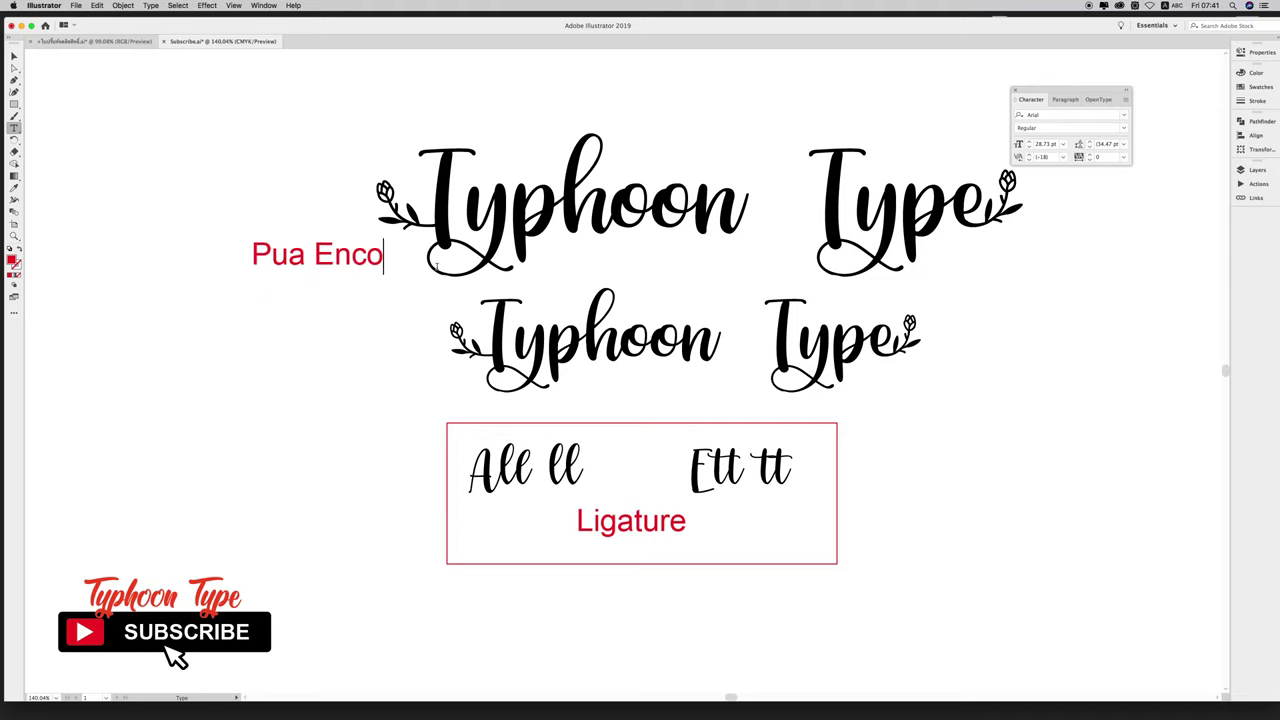
{"action": "type", "text": "ded"}
{"action": "key", "text": "Return"}
{"action": "type", "text": "Al"}
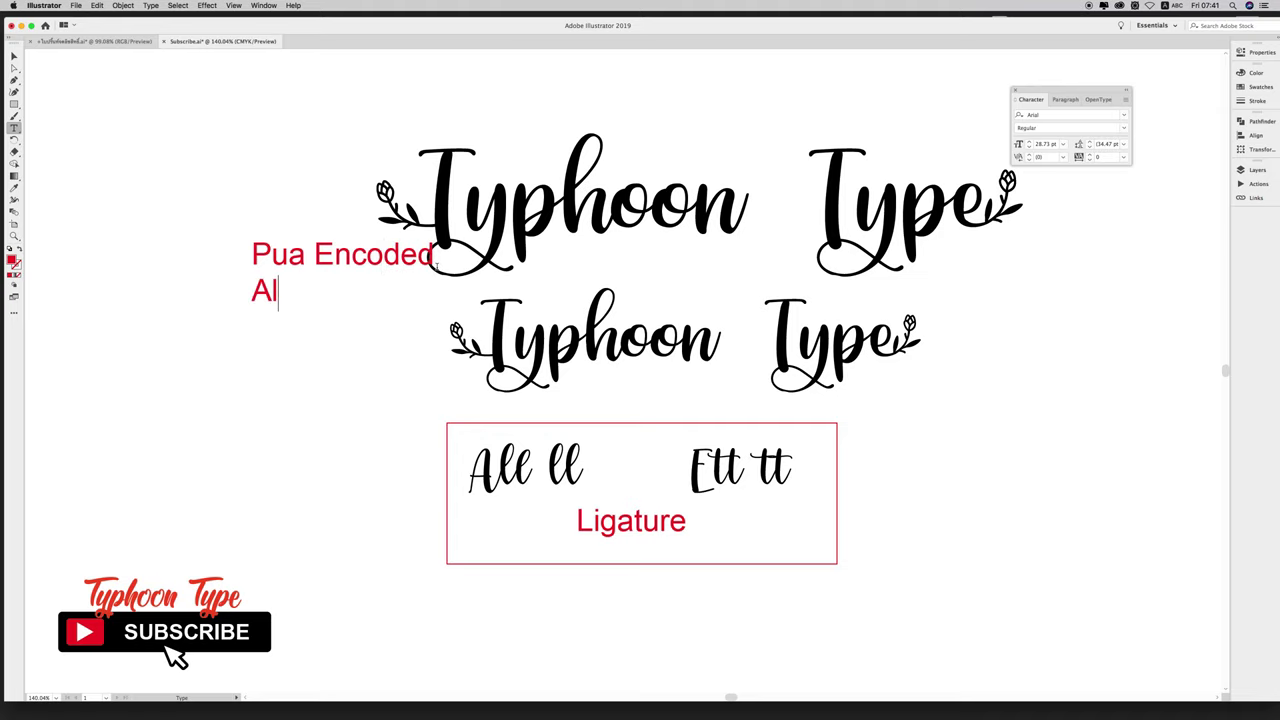
{"action": "type", "text": "terna"}
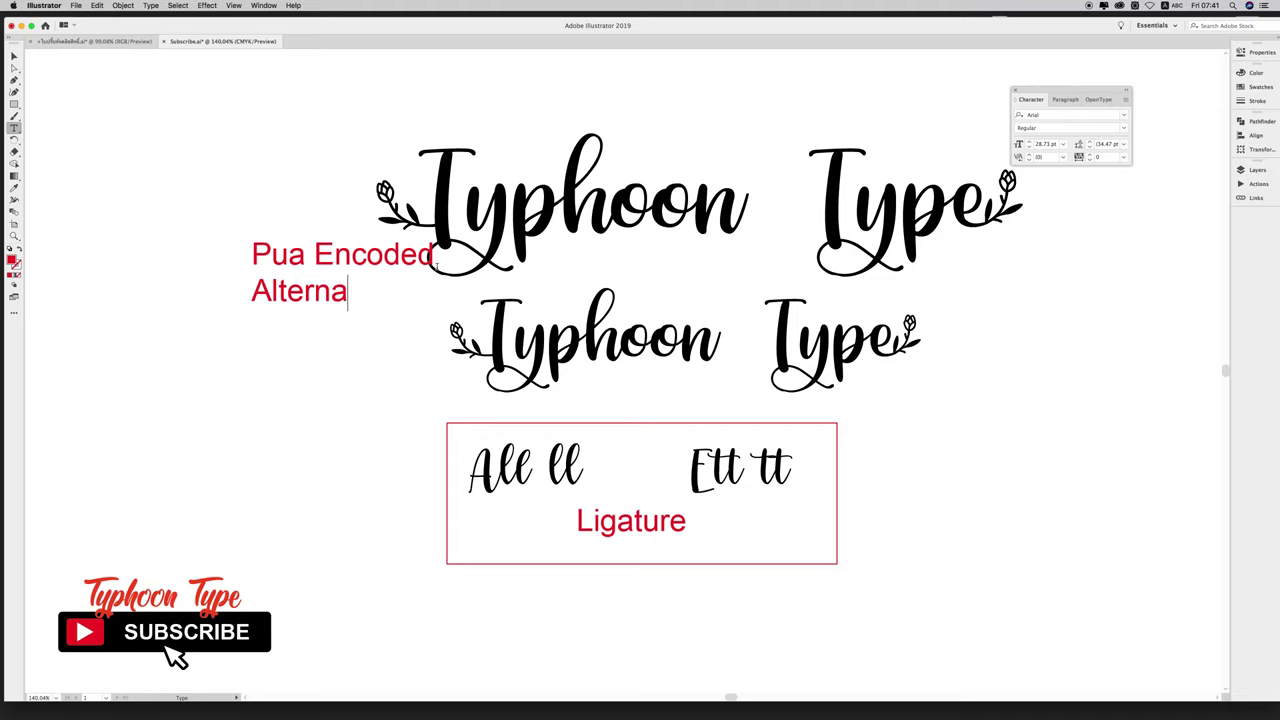
{"action": "type", "text": "te G"}
{"action": "type", "text": "l"}
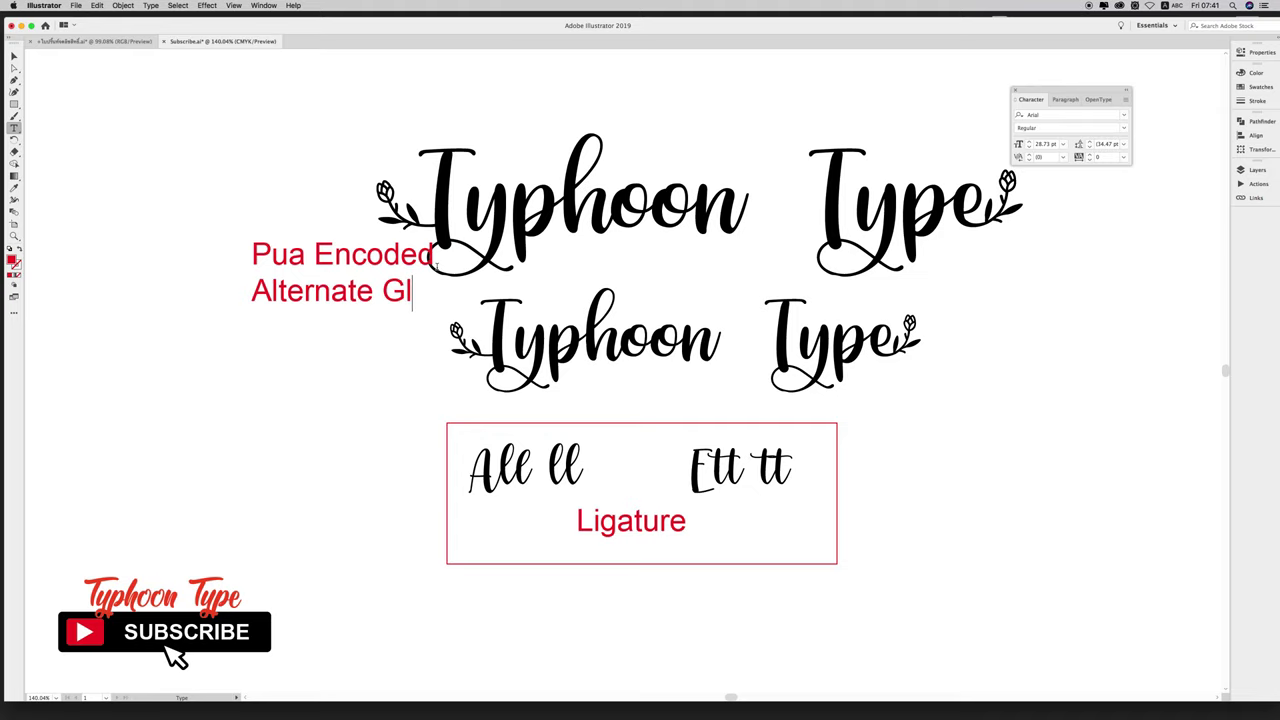
{"action": "type", "text": "yph"}
- Move the new red label left beside the smaller Typhoon Type line
{"action": "key", "text": "Escape"}
{"action": "left_click", "coordinate": [374, 406]}
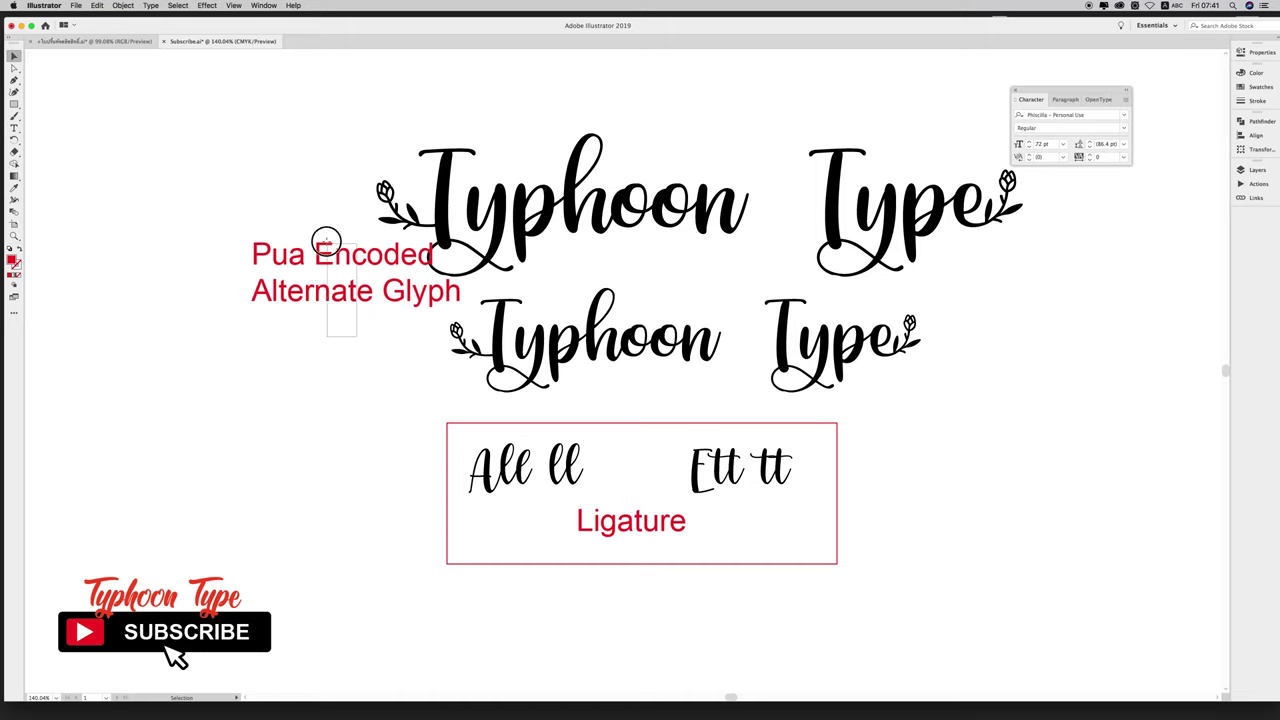
{"action": "mouse_move", "coordinate": [335, 247]}
{"action": "left_mouse_down"}
{"action": "mouse_move", "coordinate": [272, 291]}
{"action": "mouse_move", "coordinate": [285, 283]}
{"action": "left_mouse_up"}
{"action": "left_click", "coordinate": [97, 128]}
- Draw red rectangles around the leading flower glyphs of both Typhoon Type lines
{"action": "key", "text": "m"}
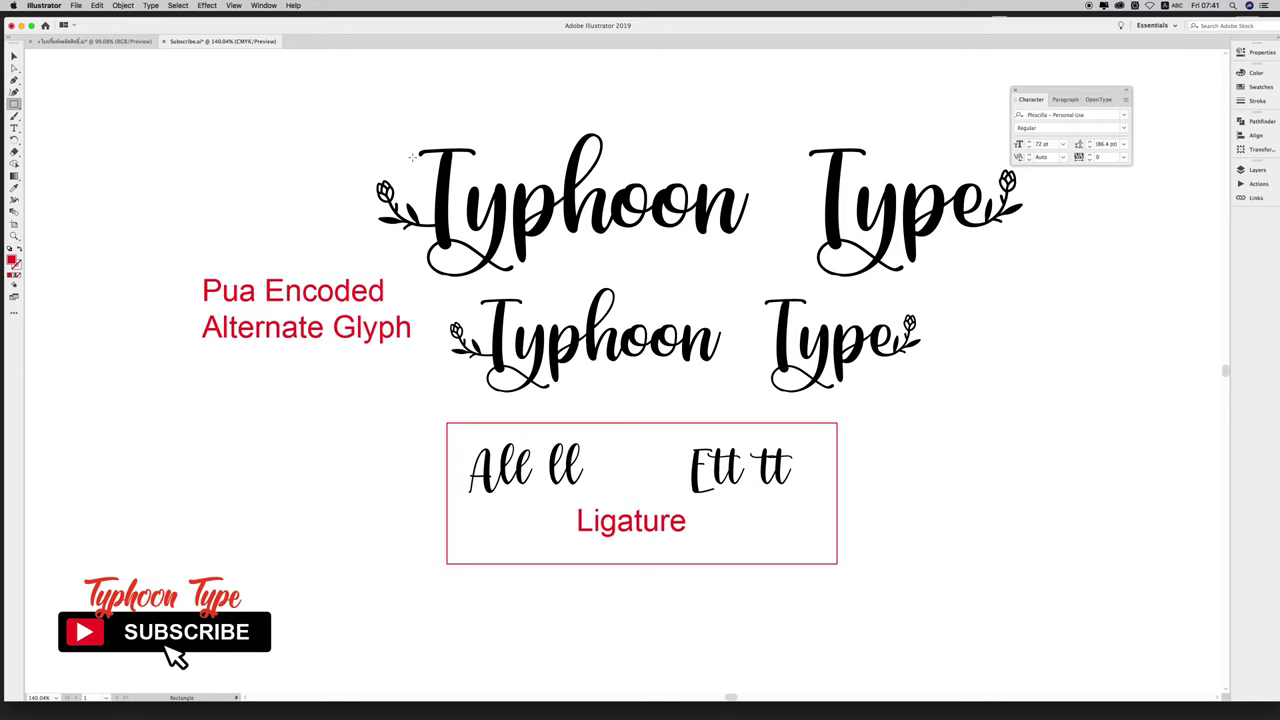
{"action": "mouse_move", "coordinate": [333, 105]}
{"action": "left_mouse_down"}
{"action": "mouse_move", "coordinate": [482, 266]}
{"action": "mouse_move", "coordinate": [524, 378]}
{"action": "left_mouse_up"}
{"action": "left_click", "coordinate": [1023, 327]}
{"action": "key", "text": "m"}
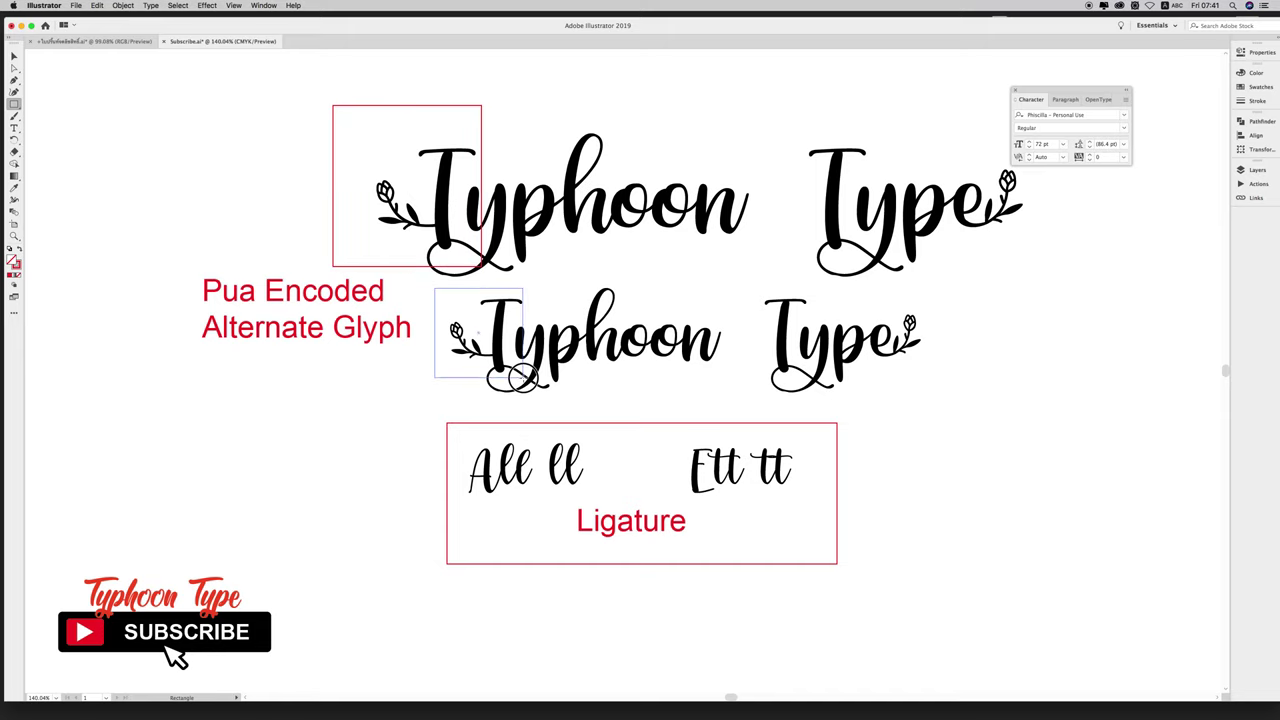
{"action": "left_click", "coordinate": [1021, 407]}
{"action": "key", "text": "m"}
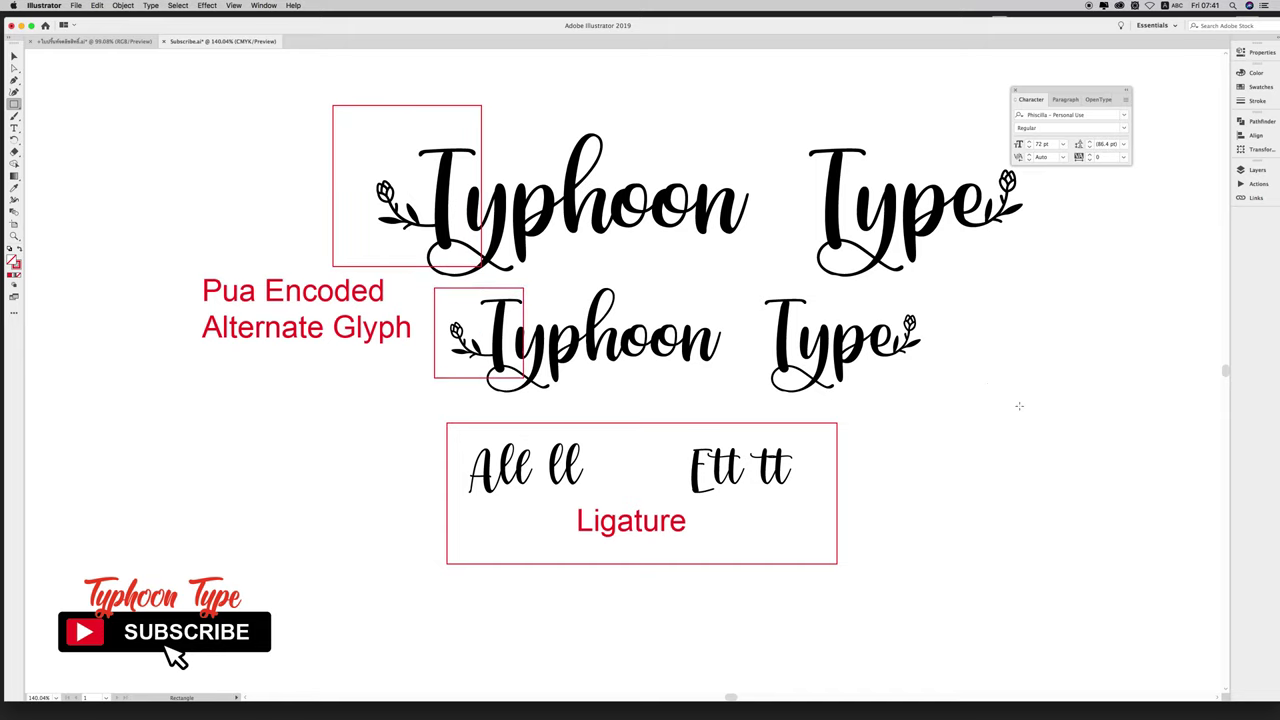
- Shift all artwork left and place a copy of the Pua Encoded label at right
{"action": "key", "text": "v"}
{"action": "left_click_drag", "start_coordinate": [990, 549], "coordinate": [357, 177]}
{"action": "left_click_drag", "start_coordinate": [913, 222], "coordinate": [764, 222]}
{"action": "left_click", "coordinate": [1051, 437]}
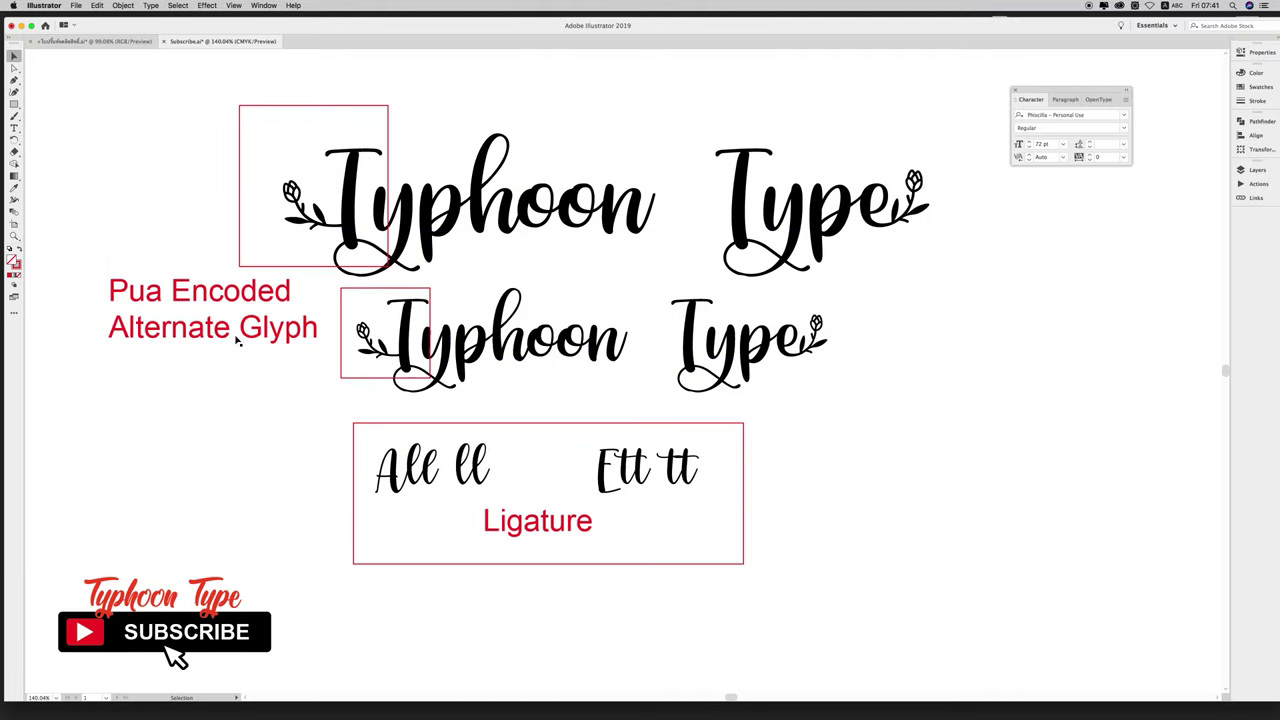
{"action": "left_click_drag", "start_coordinate": [237, 341], "coordinate": [1035, 391]}
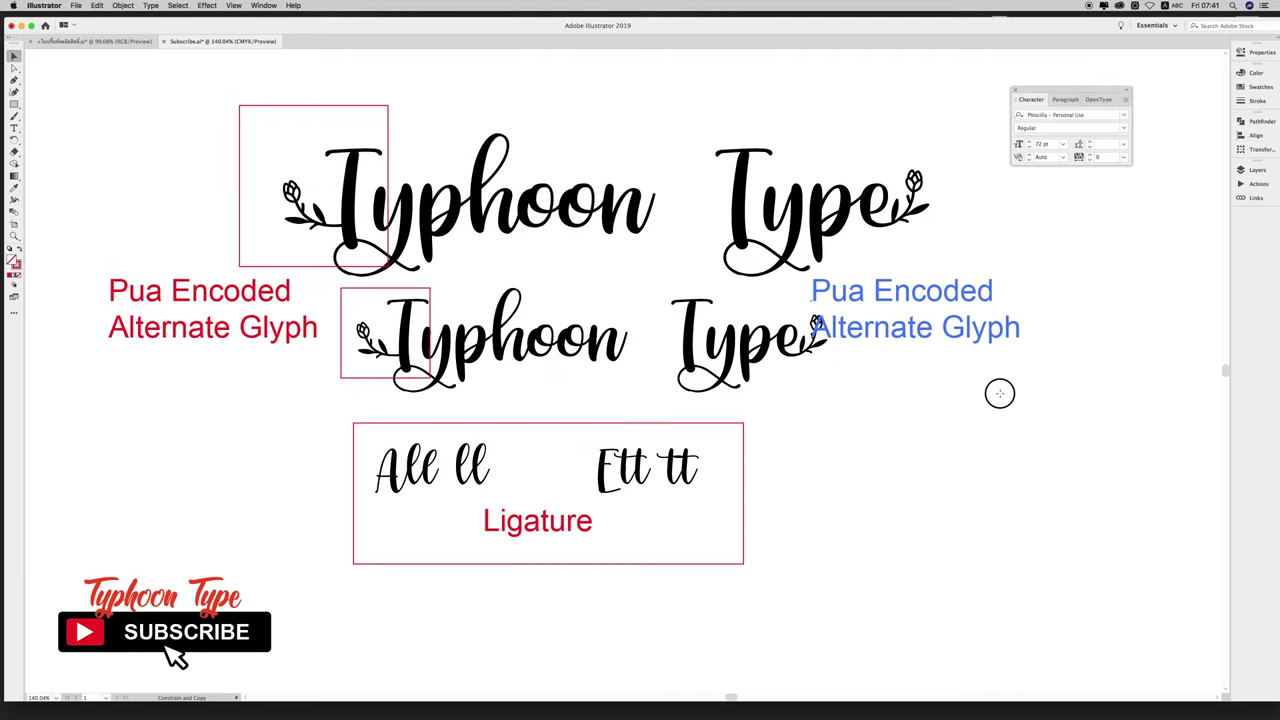
- Draw red rectangles around the floral e glyphs ending the top and lower 'Type' words
{"action": "left_click", "coordinate": [990, 452]}
{"action": "left_click", "coordinate": [14, 104]}
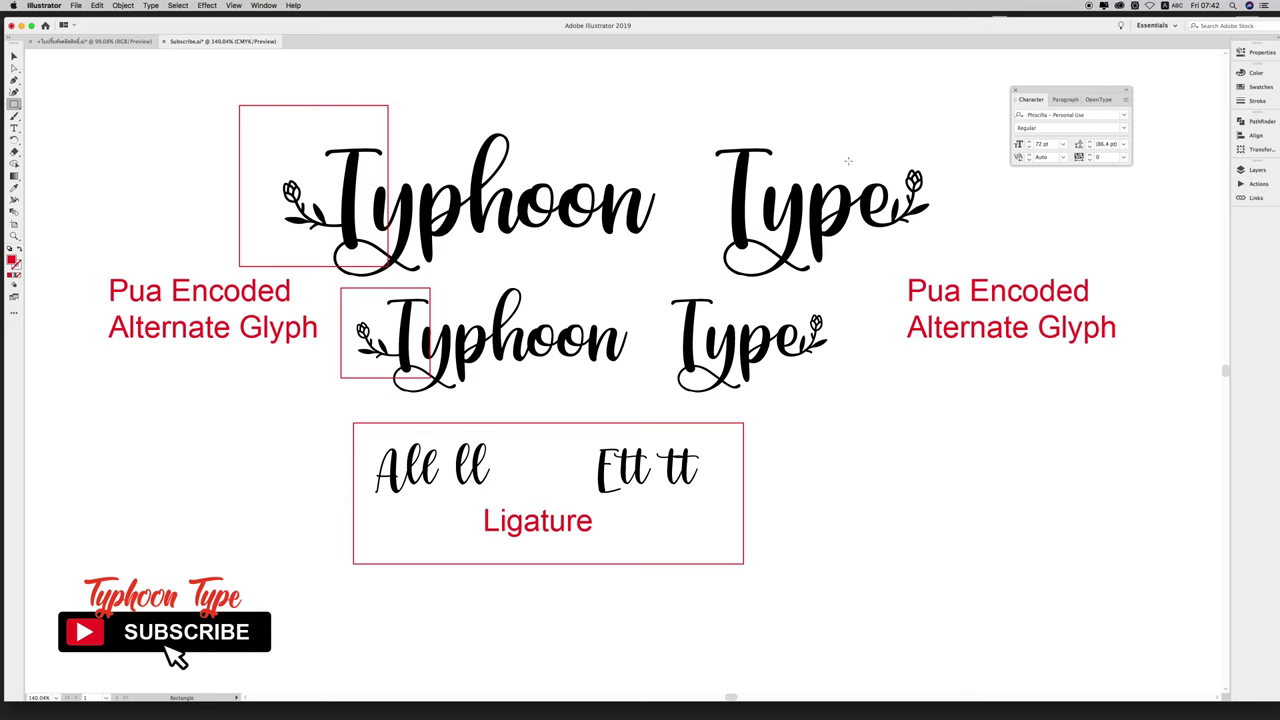
{"action": "mouse_move", "coordinate": [856, 143]}
{"action": "left_mouse_down"}
{"action": "mouse_move", "coordinate": [957, 220]}
{"action": "mouse_move", "coordinate": [966, 247]}
{"action": "left_mouse_up"}
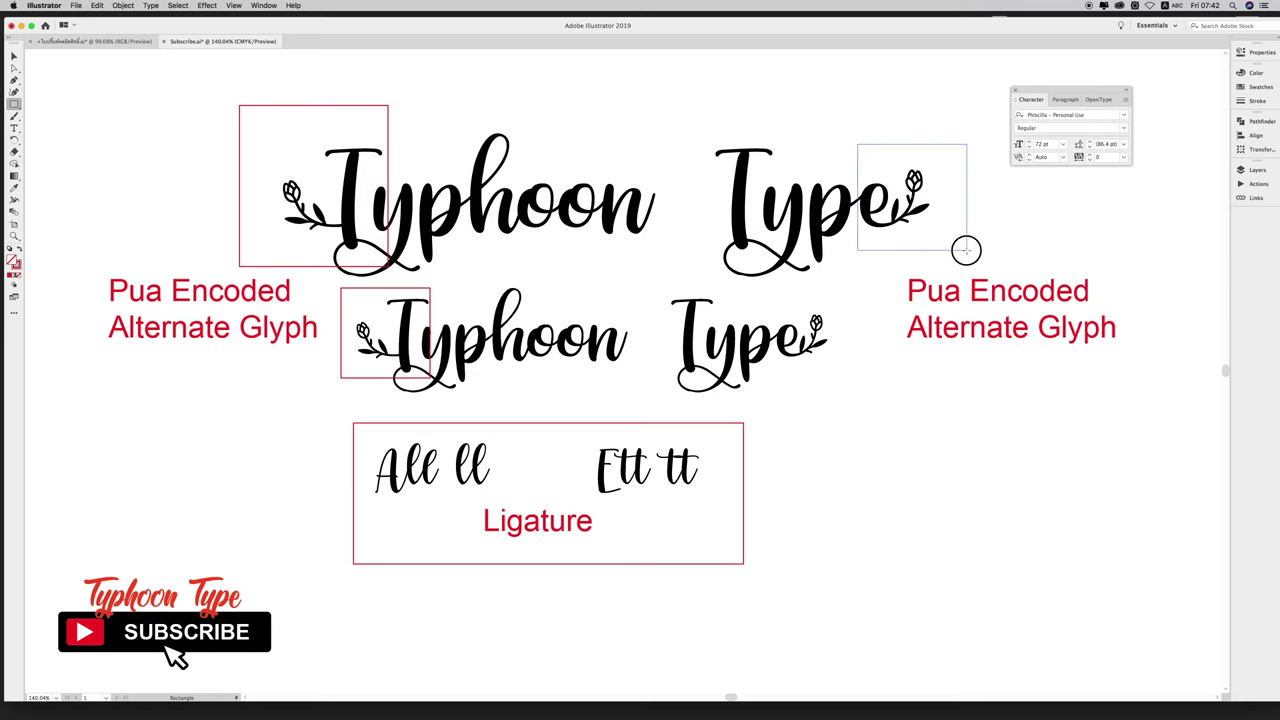
{"action": "mouse_move", "coordinate": [776, 296]}
{"action": "left_mouse_down"}
{"action": "mouse_move", "coordinate": [829, 366]}
{"action": "mouse_move", "coordinate": [867, 375]}
{"action": "left_mouse_up"}
{"action": "left_click", "coordinate": [14, 56]}
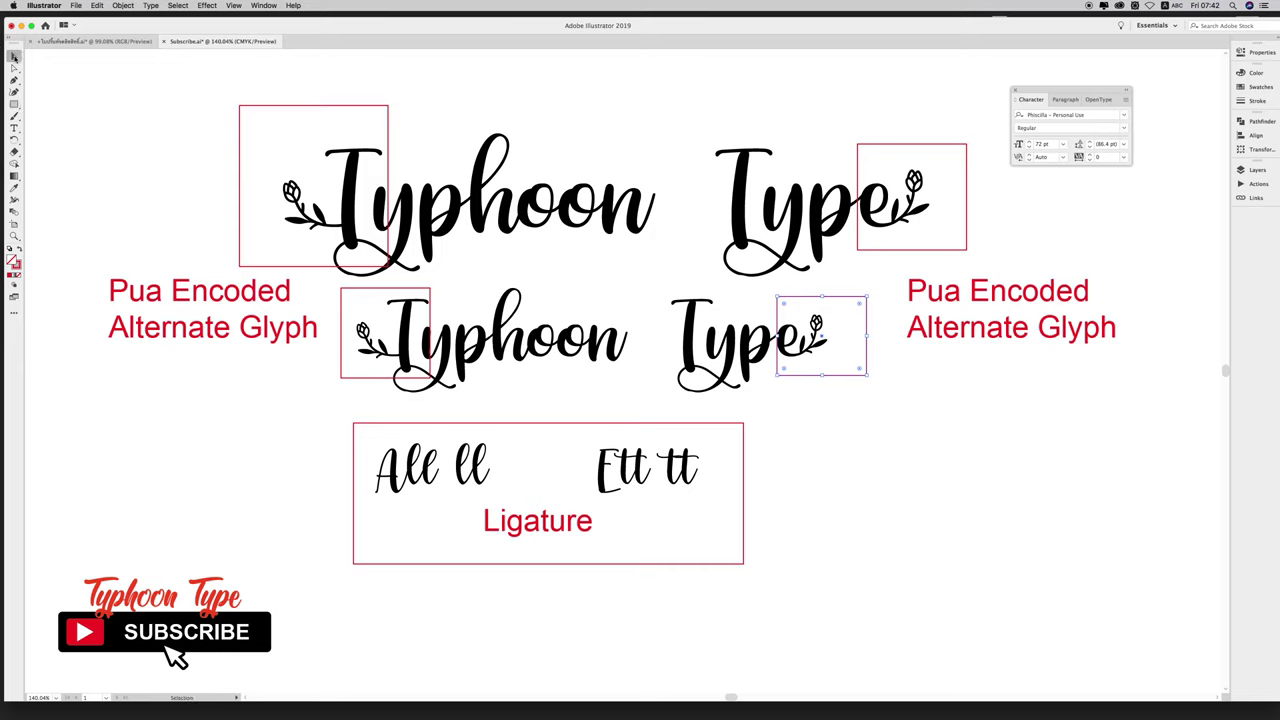
{"action": "left_click", "coordinate": [904, 526]}
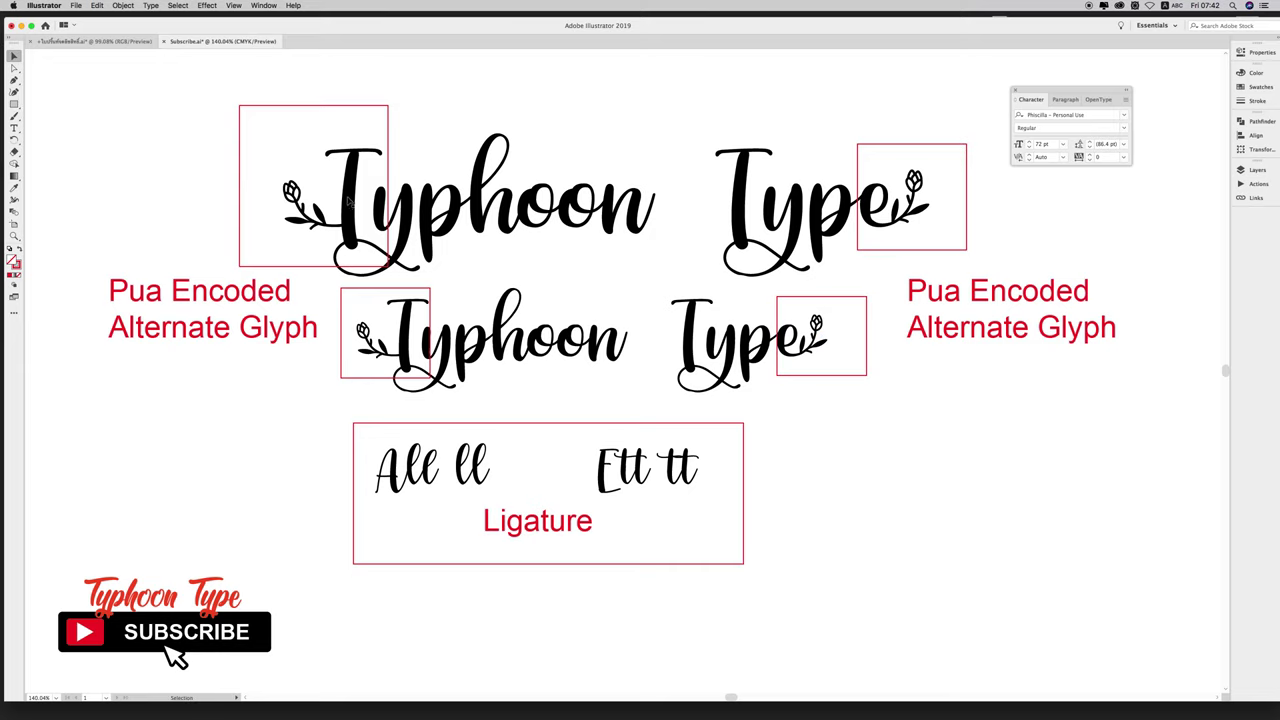